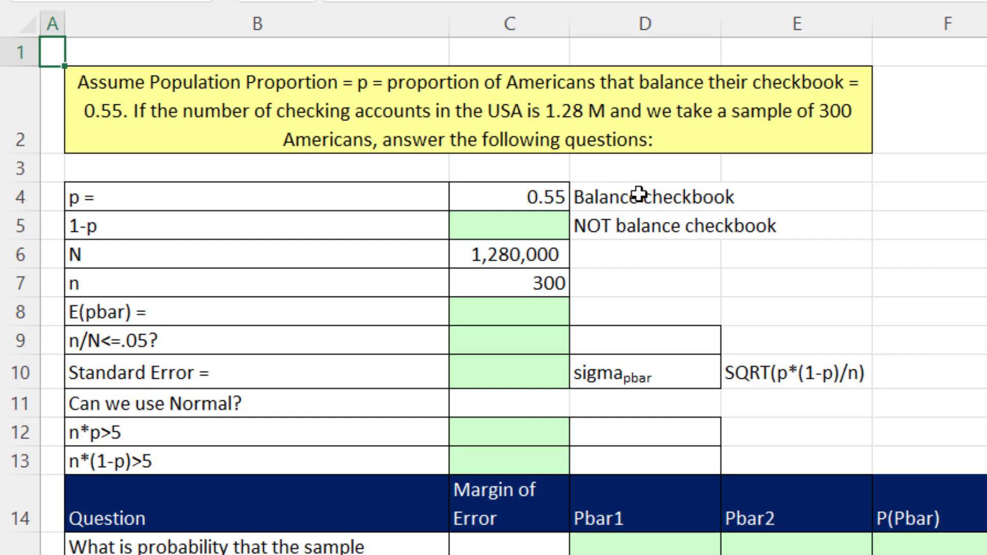
Calculate 1-p in C5 by subtracting the population proportion in C4 from 1.
click(501, 200)
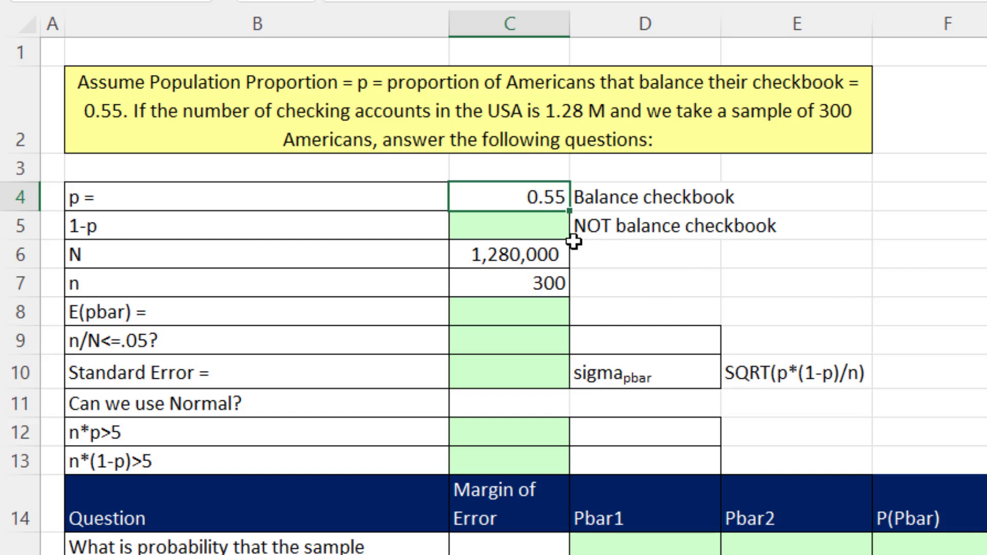
click(533, 222)
text(=)
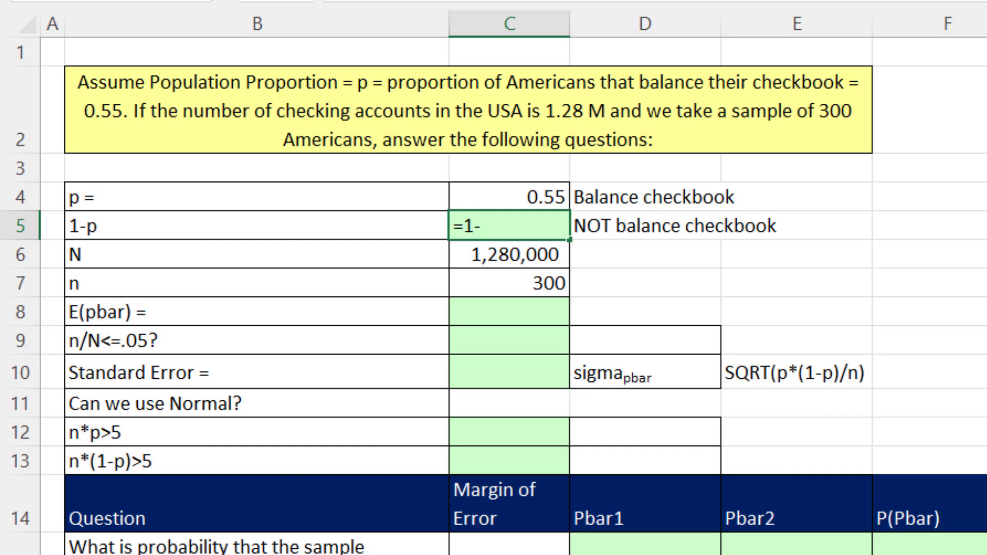
text(1-)
key(Up)
key(Return)
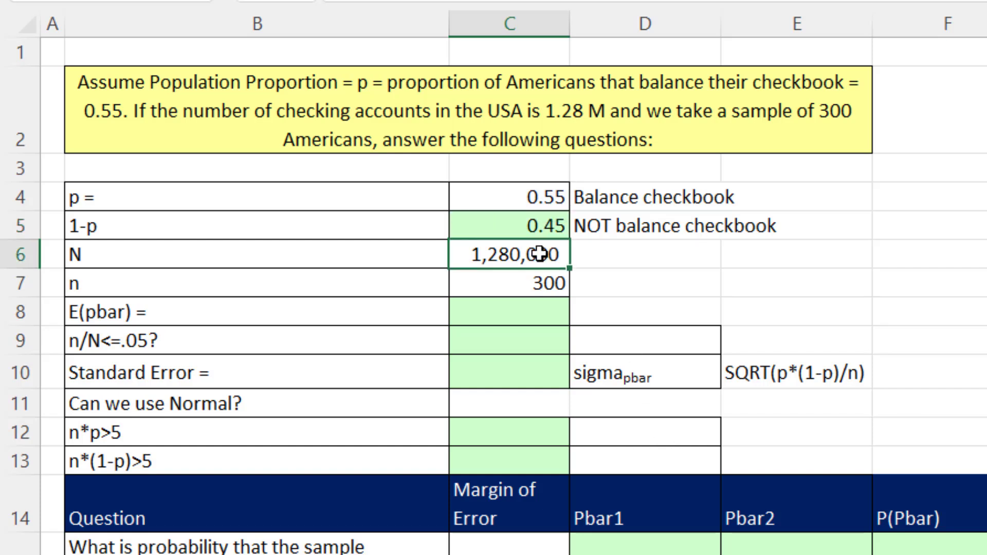
Set E(pbar) in C8 equal to the population proportion in C4.
click(523, 285)
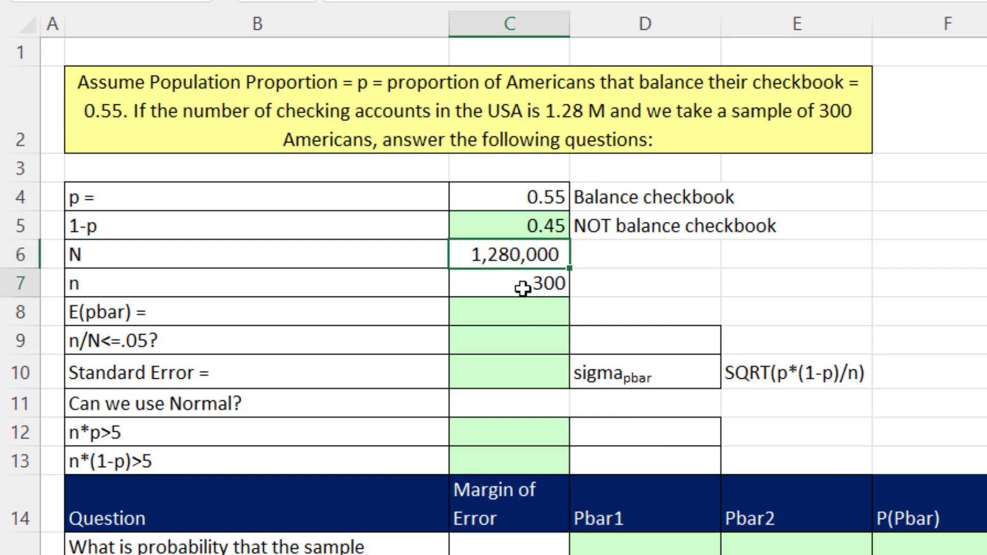
click(536, 319)
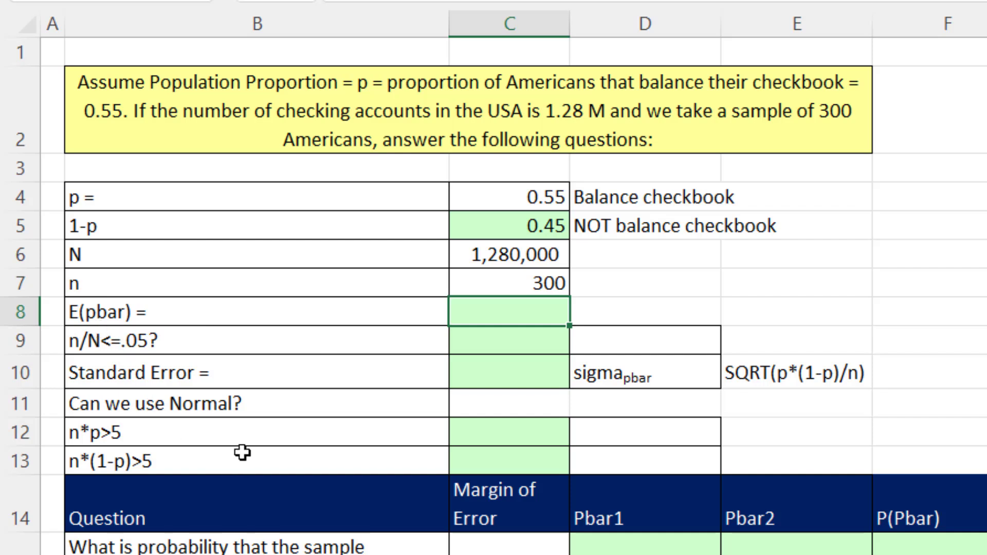
text(=)
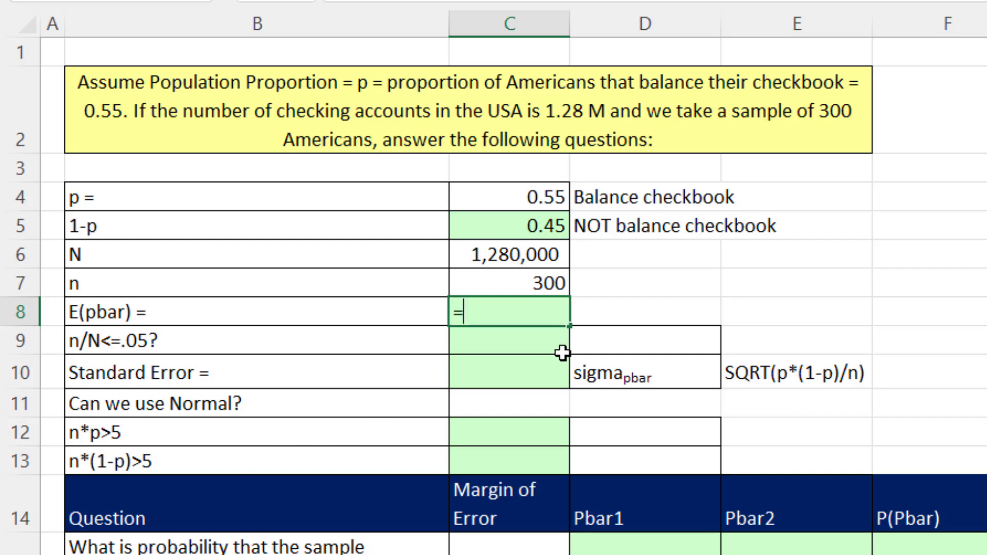
click(534, 205)
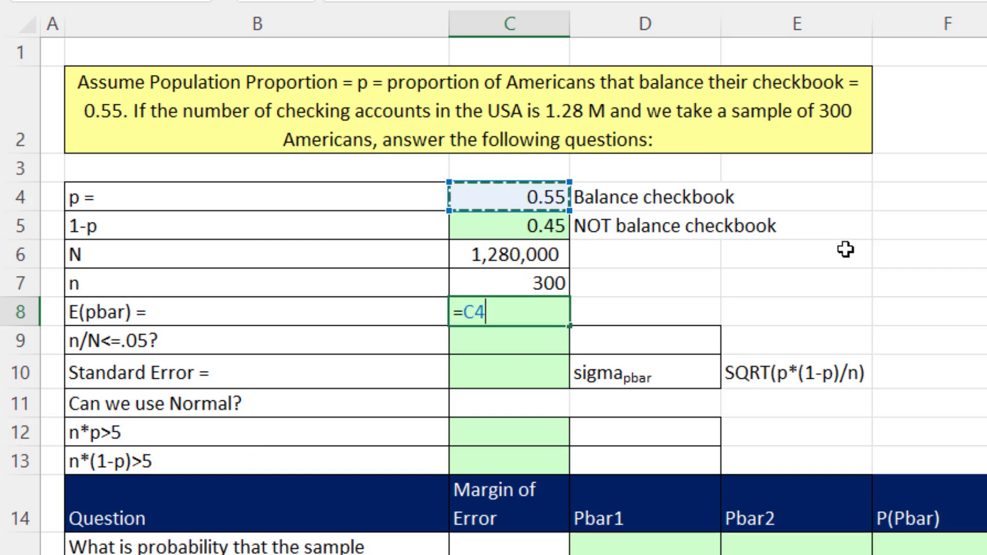
key(Return)
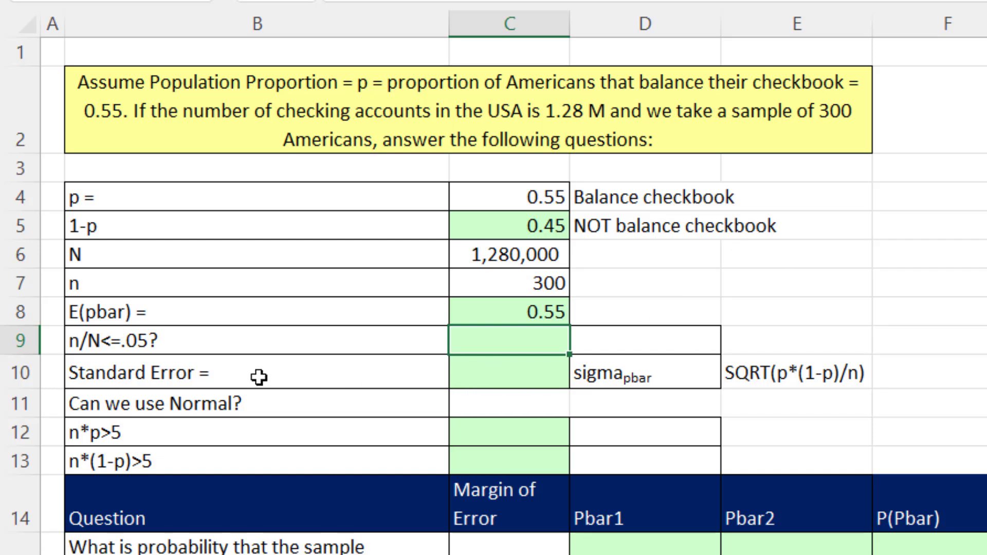
Calculate the n/N ratio in C9 with the formula =C7/C6.
text(=)
click(535, 279)
text(/)
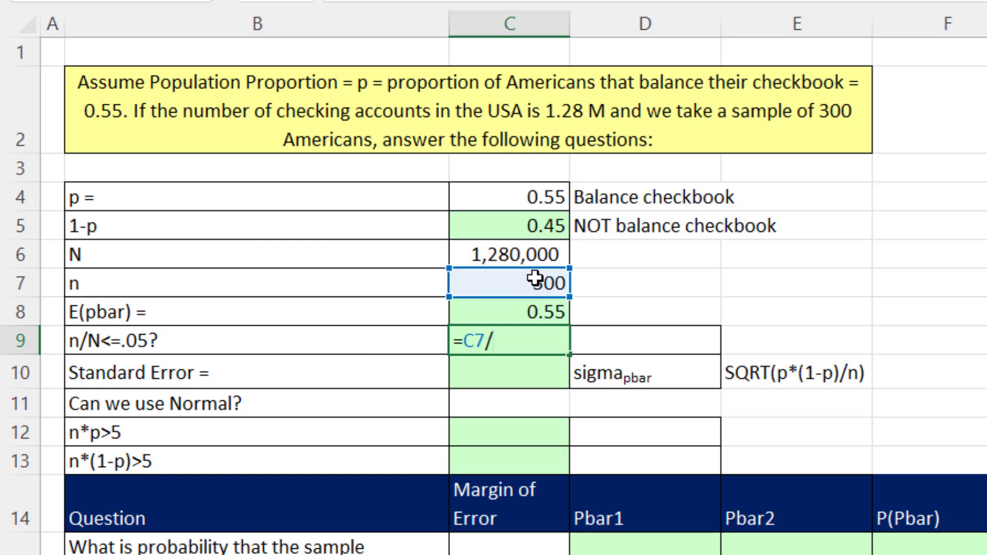
click(565, 257)
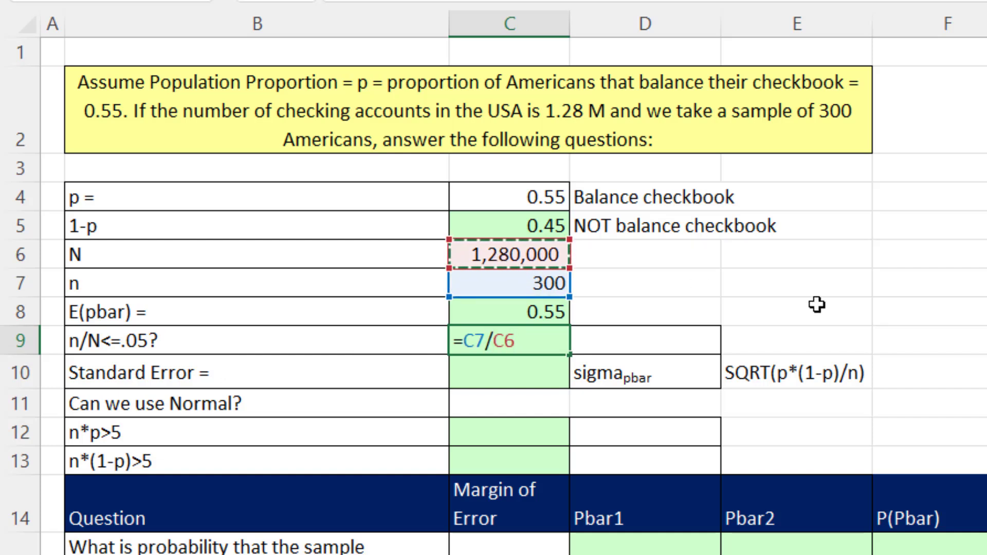
key(Return)
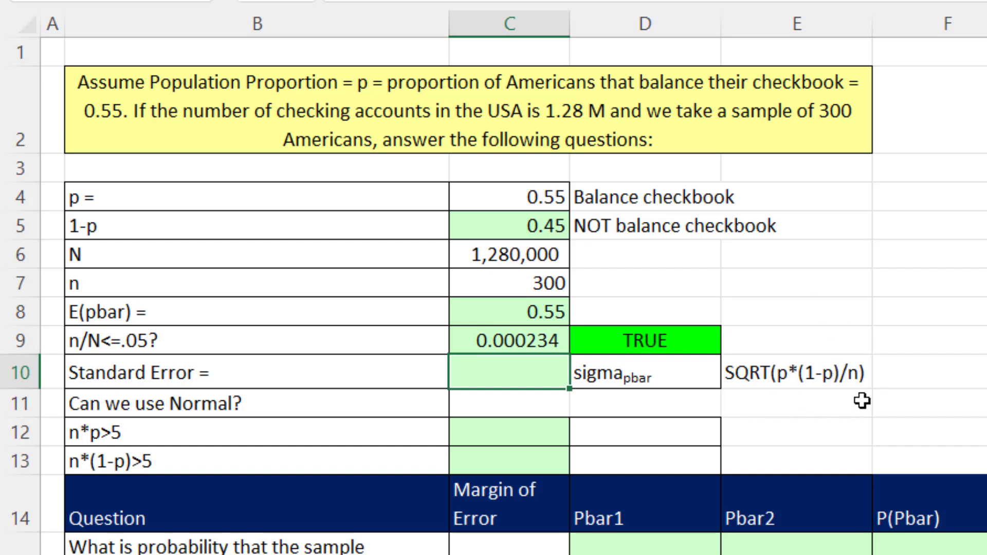
Calculate the standard error in C10 with the formula =SQRT(C4*C5/C7).
text(=)
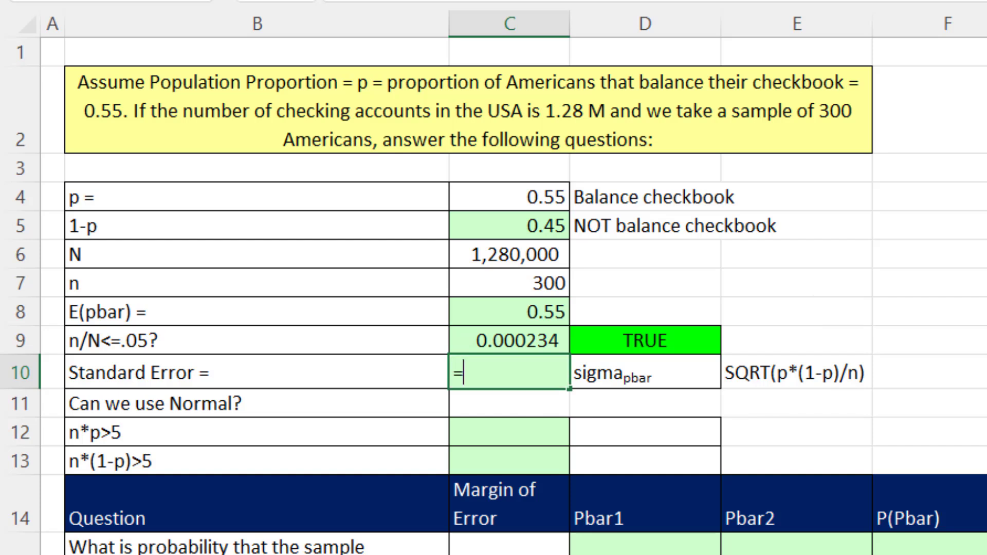
text(sqrt)
key(Tab)
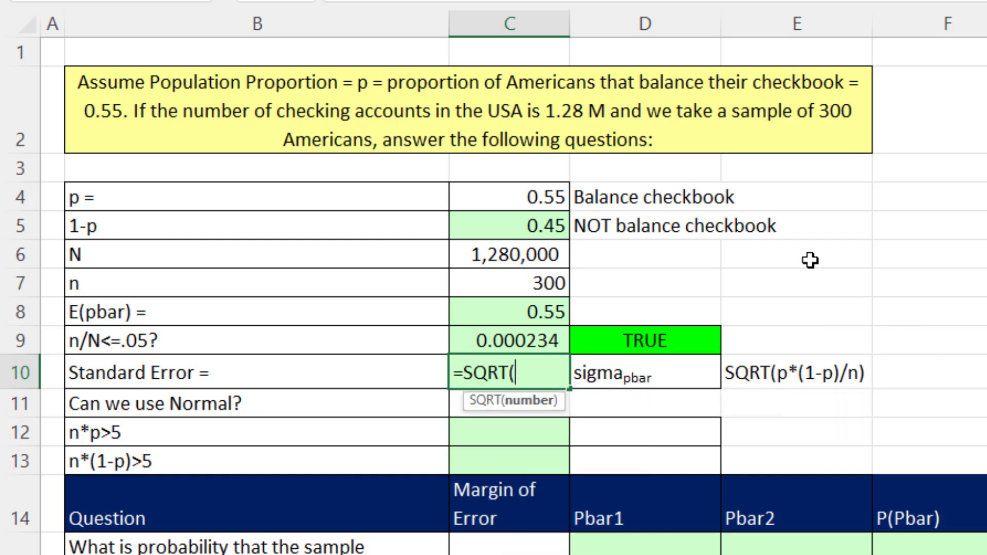
click(553, 200)
text(*)
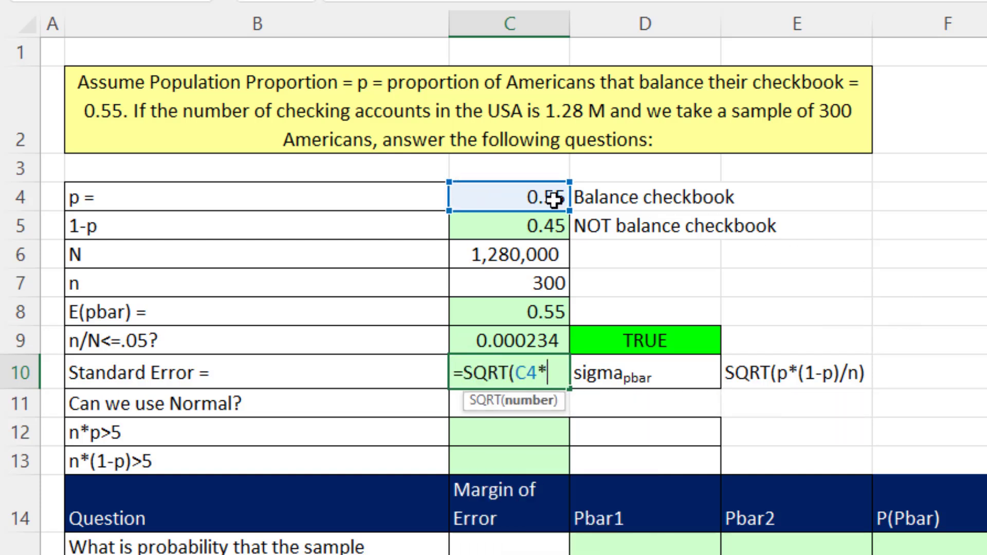
click(548, 227)
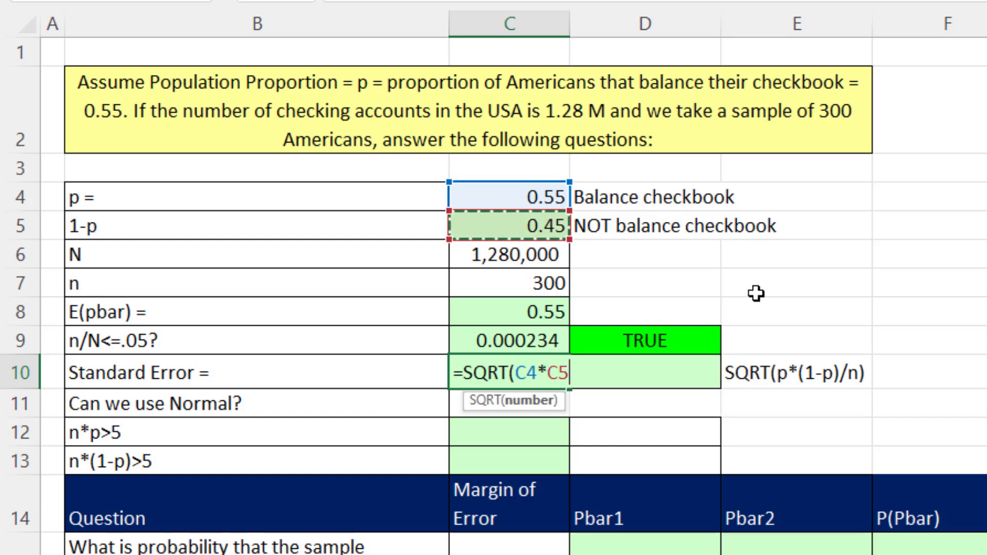
text(/)
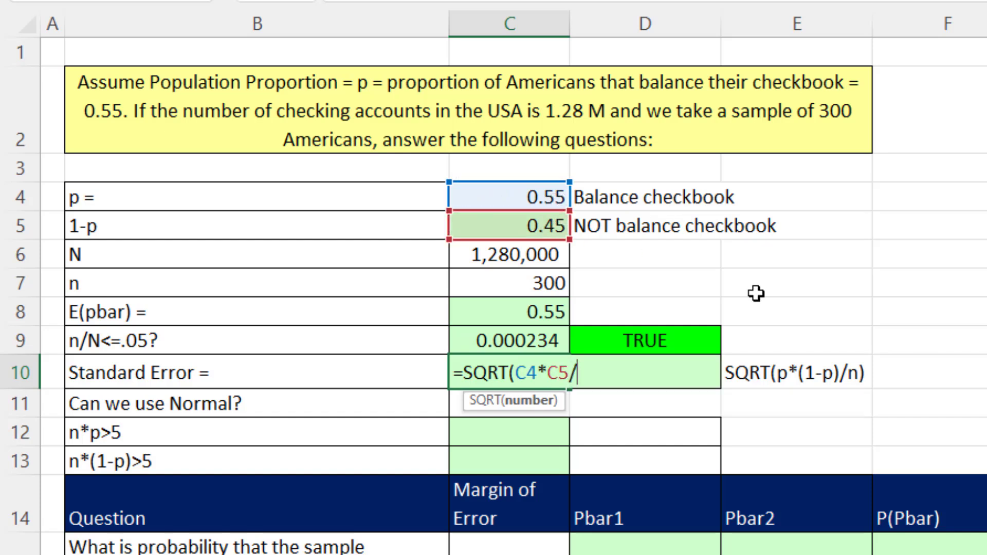
click(554, 284)
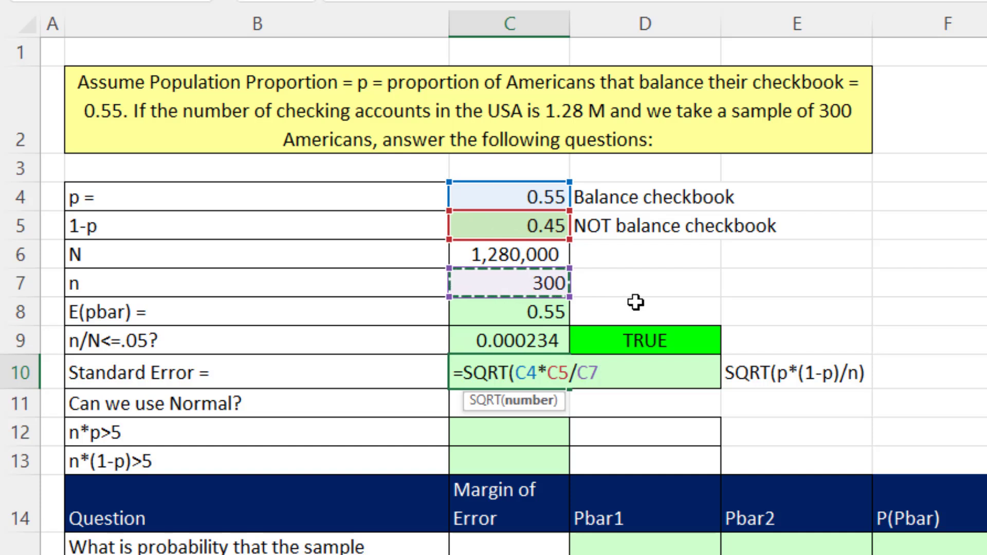
text())
key(Return)
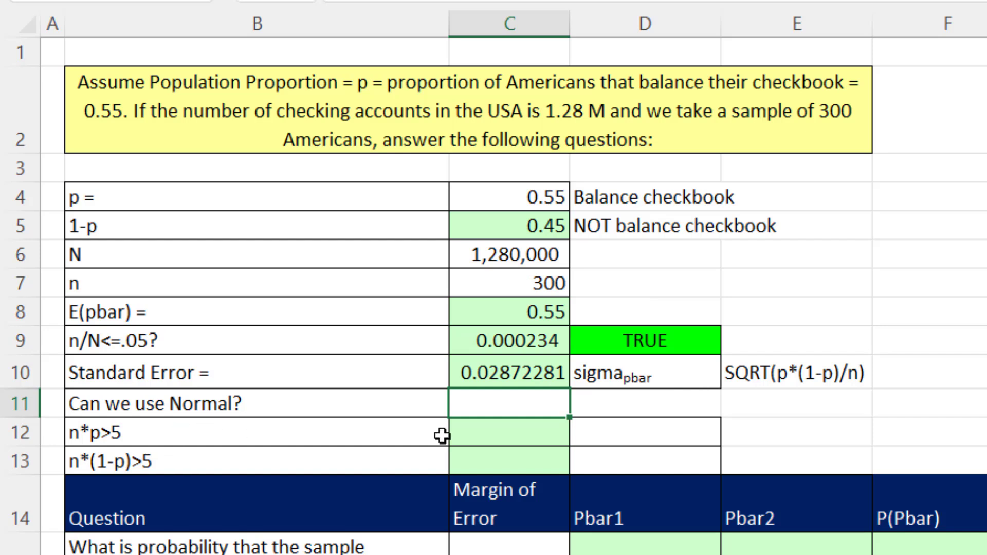
Calculate n*p for the normal check in C12 by multiplying C7 by C4.
click(544, 439)
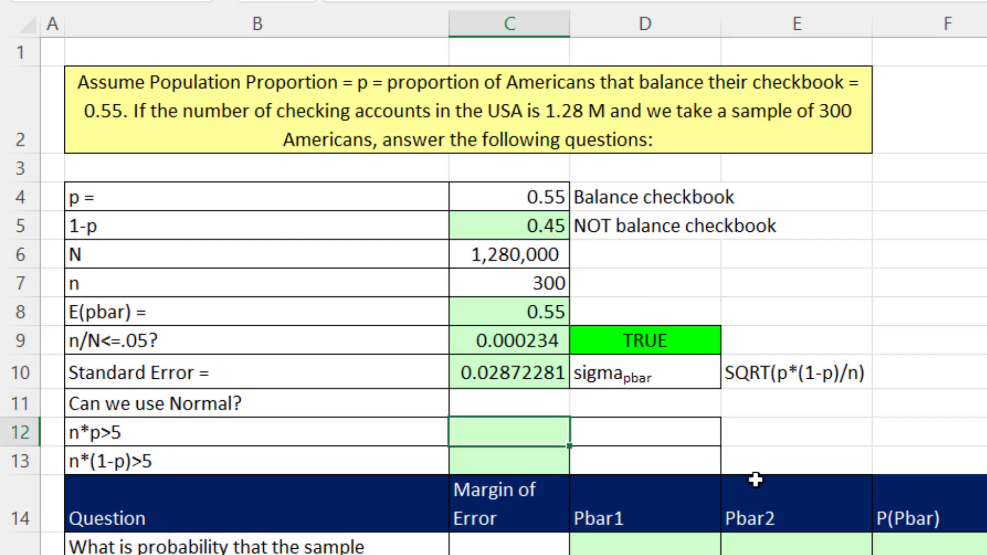
text(=)
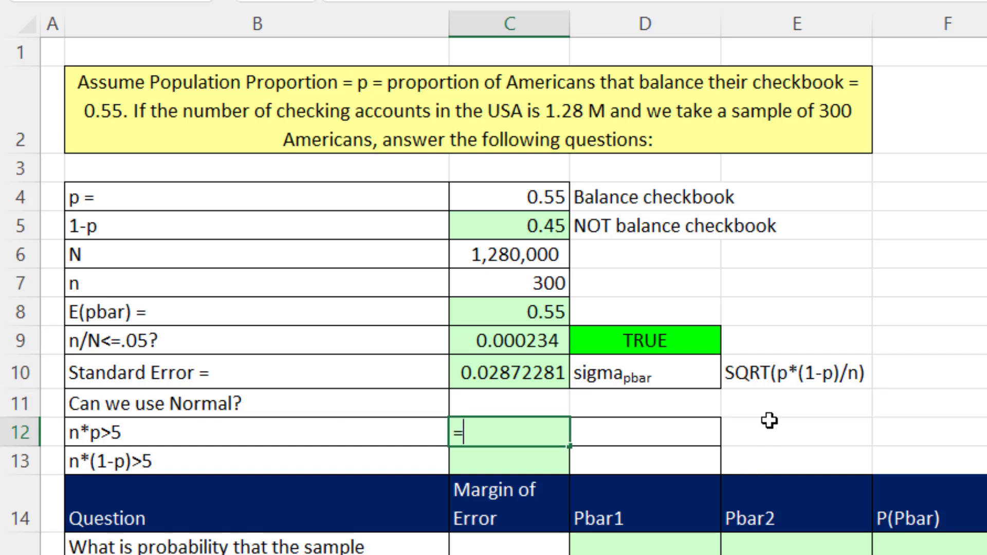
click(524, 282)
text(*)
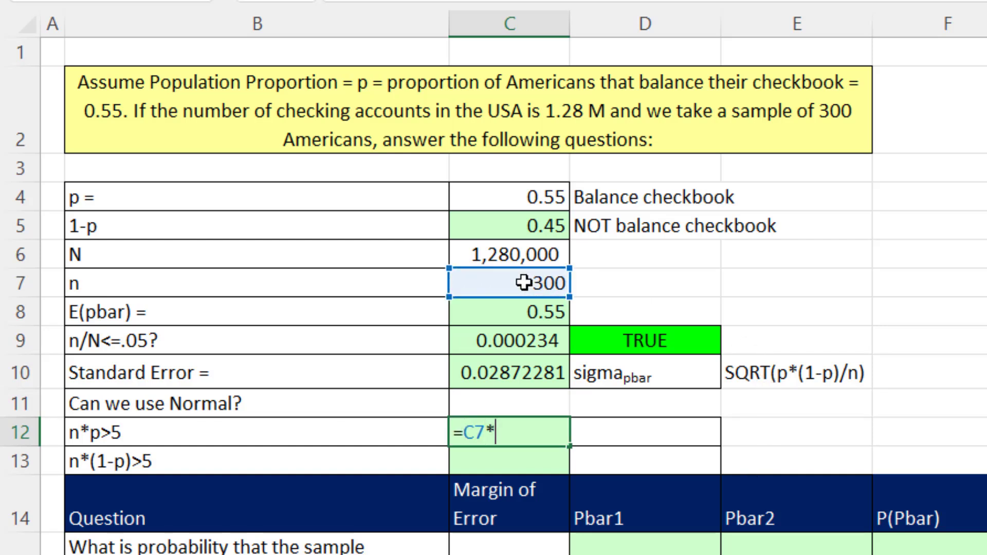
click(520, 192)
key(Return)
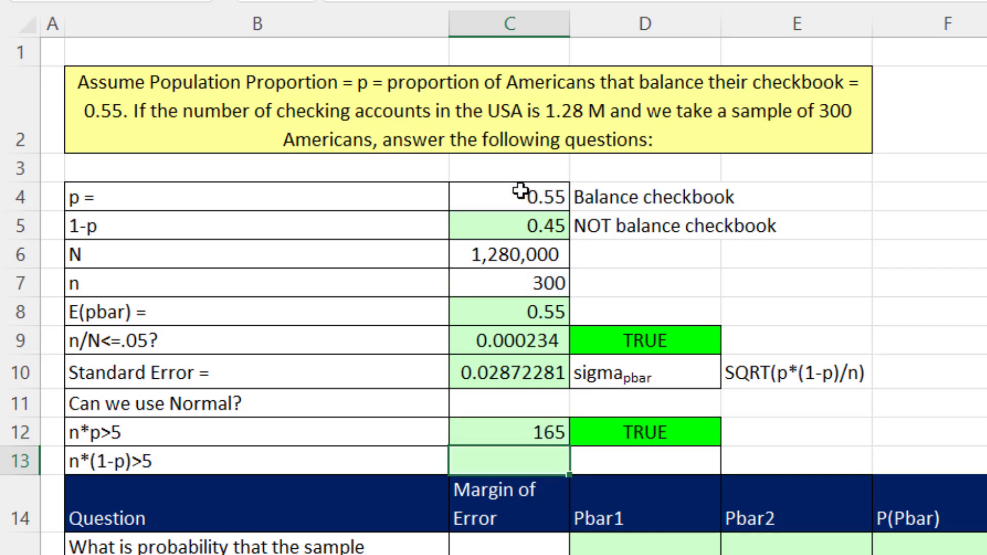
Calculate n*(1-p) for the normal check in C13 with the formula =C5*C7.
text(=)
click(518, 221)
text(*)
click(518, 273)
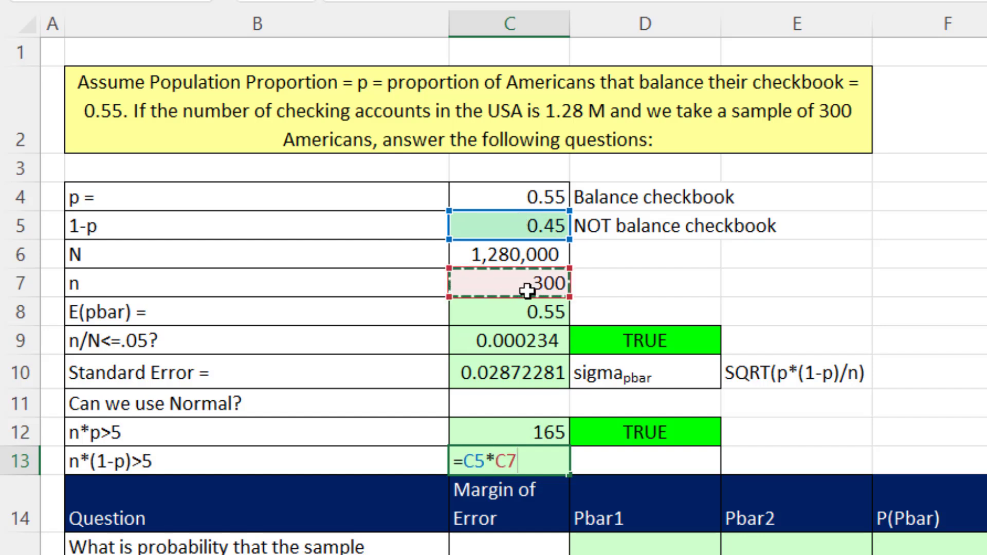
key(Return)
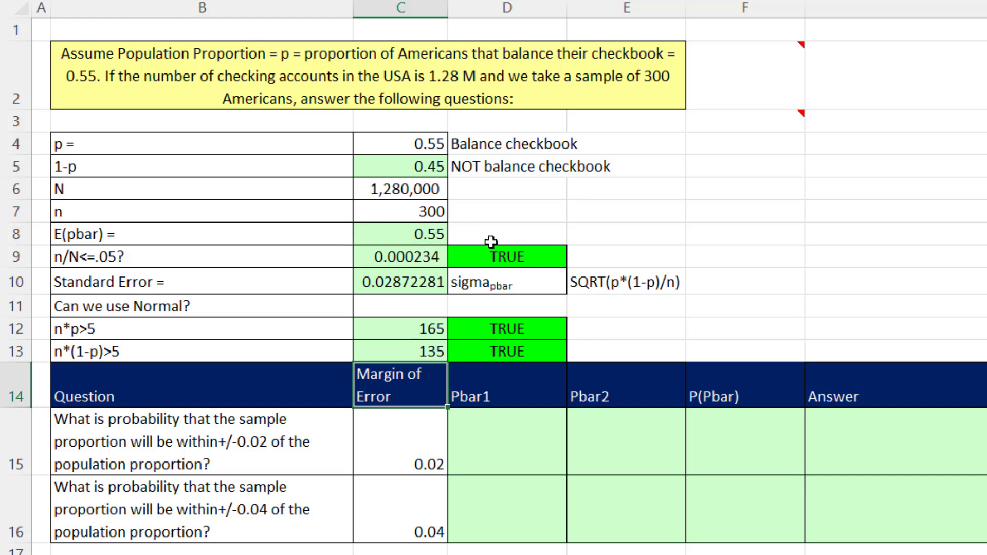
click(517, 458)
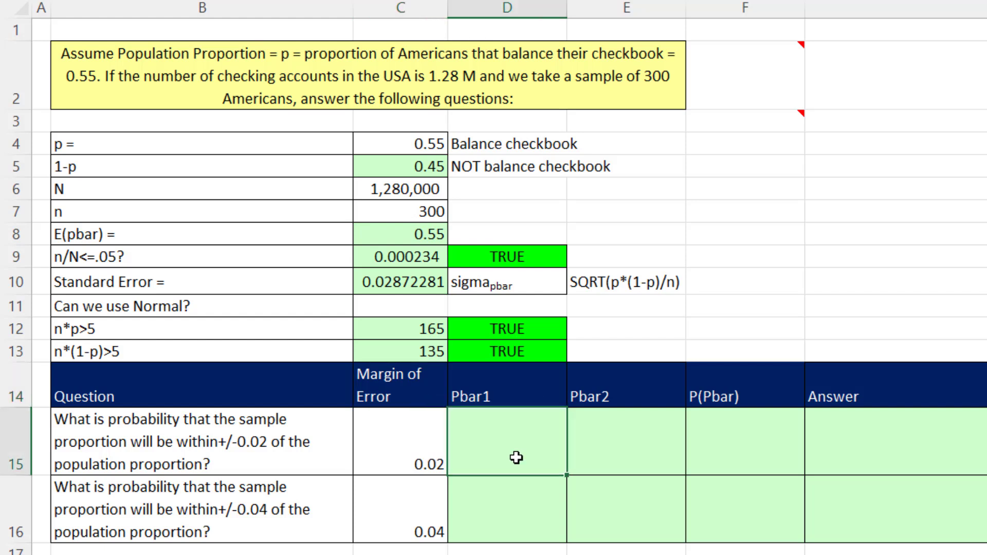
click(591, 463)
click(703, 441)
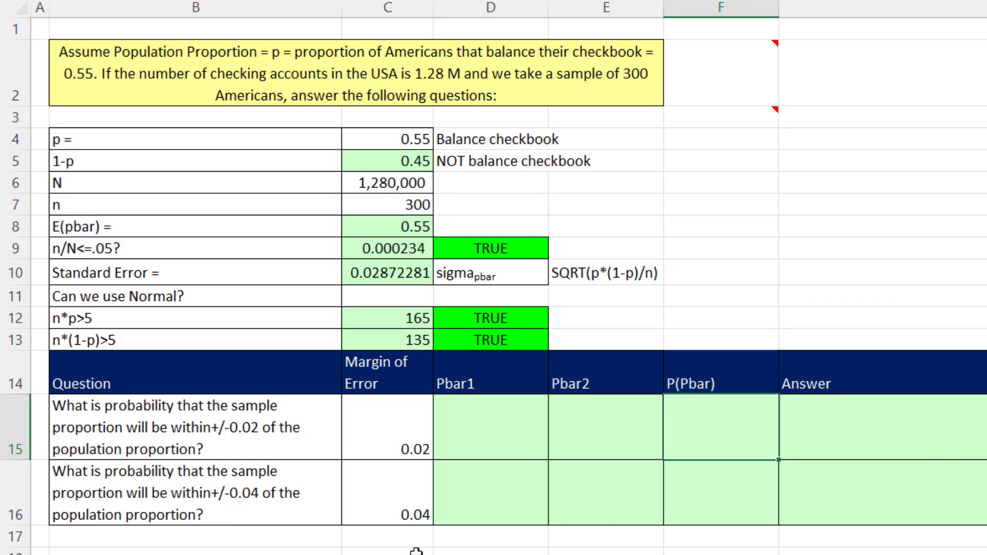
Calculate the lower bound Pbar1 in D15 by subtracting the margin of error in C15 from E(pbar) in C8.
click(475, 428)
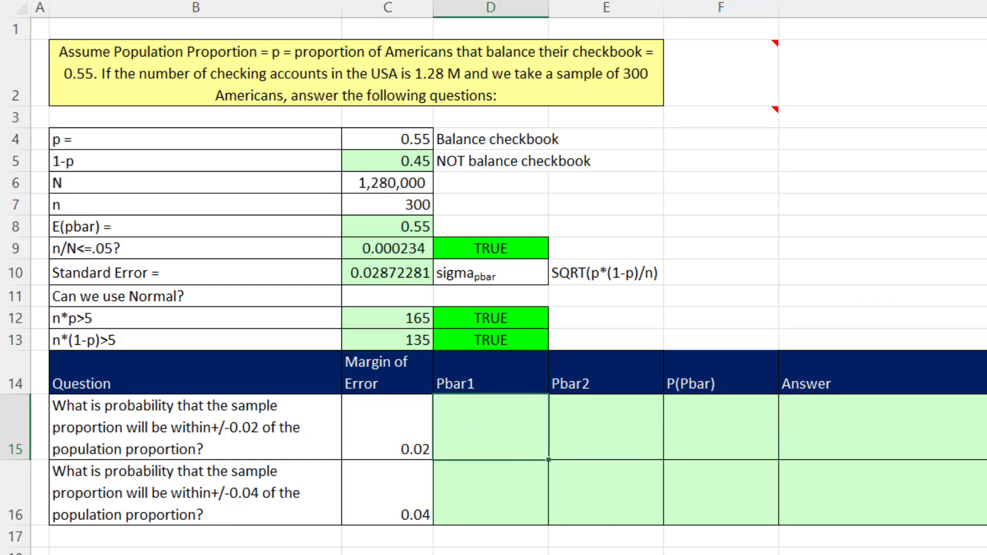
text(=)
click(395, 225)
text(-)
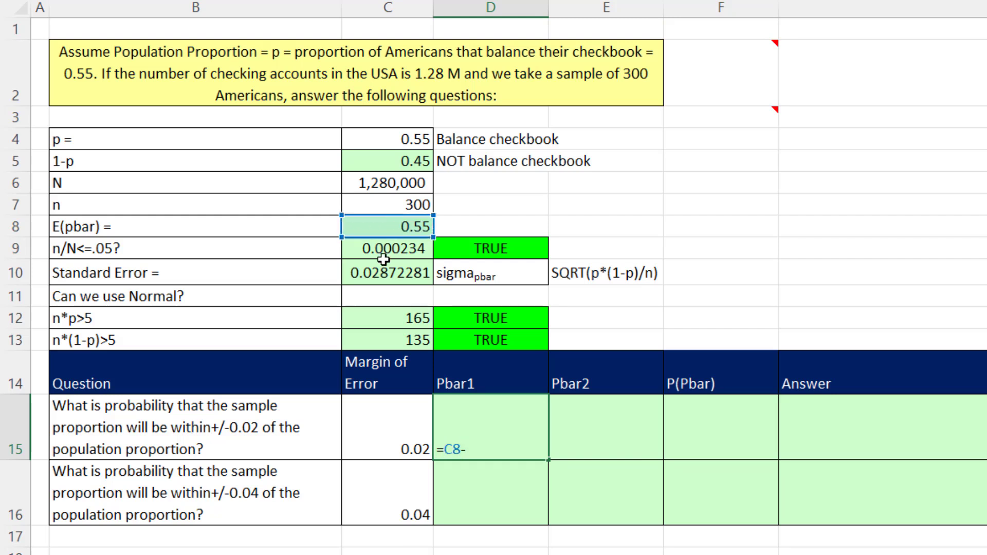
click(407, 436)
key(Tab)
Calculate the upper bound Pbar2 in E15 with the formula =C8+C15.
text(=)
click(388, 224)
text(+)
click(405, 436)
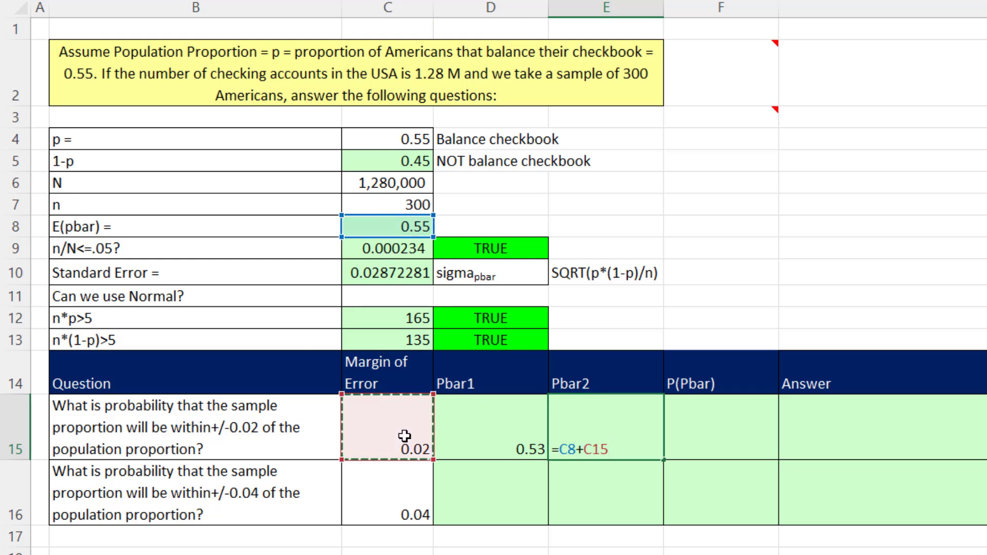
key(Tab)
Start the P(Pbar) formula in F15 with the cumulative probability up to Pbar2: =NORM.DIST(E15,C8,C10,1).
text(=norm)
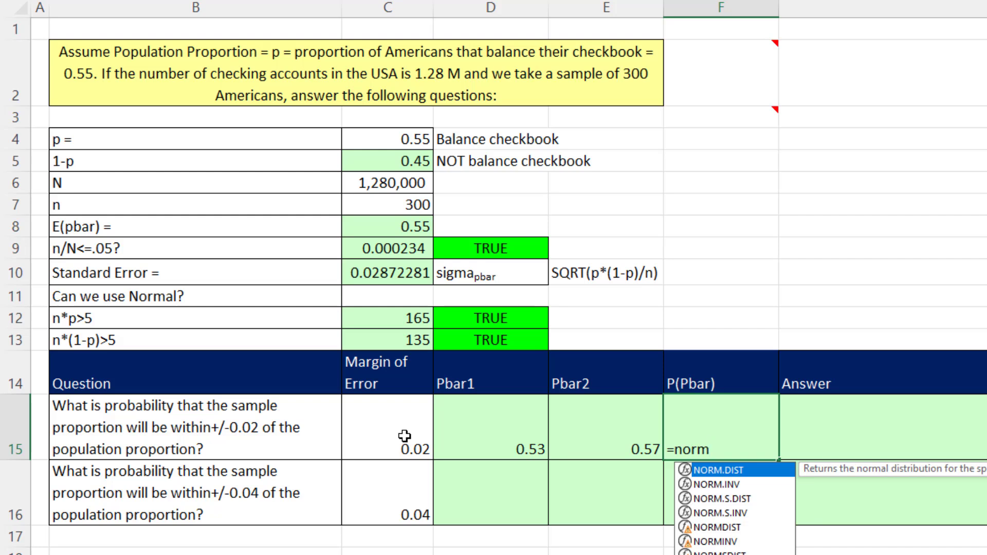
key(Tab)
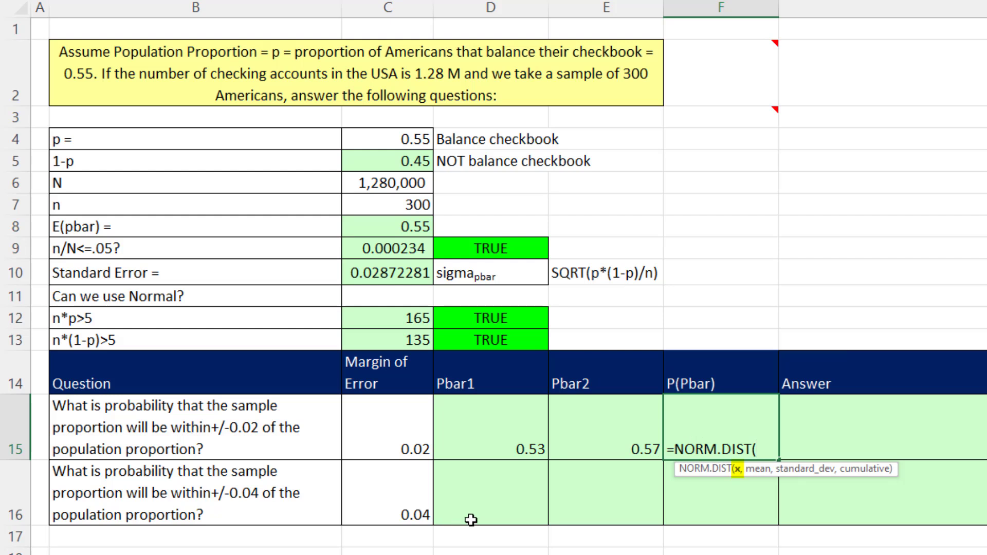
click(627, 456)
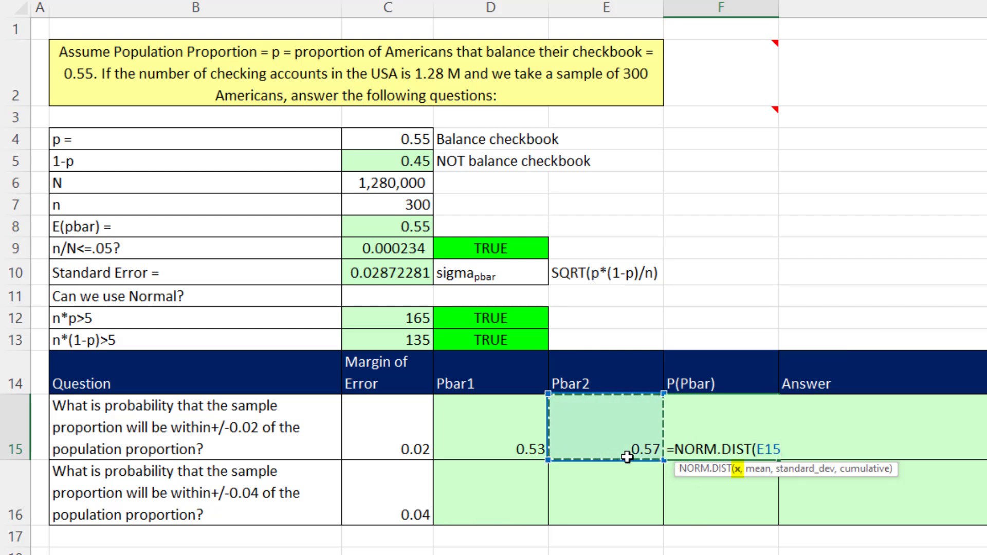
text(,)
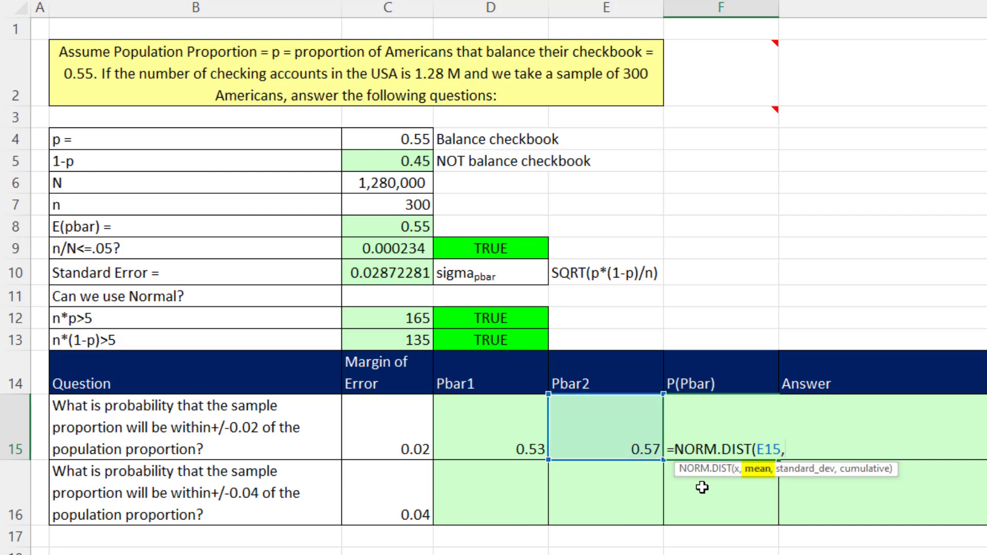
click(392, 226)
text(,)
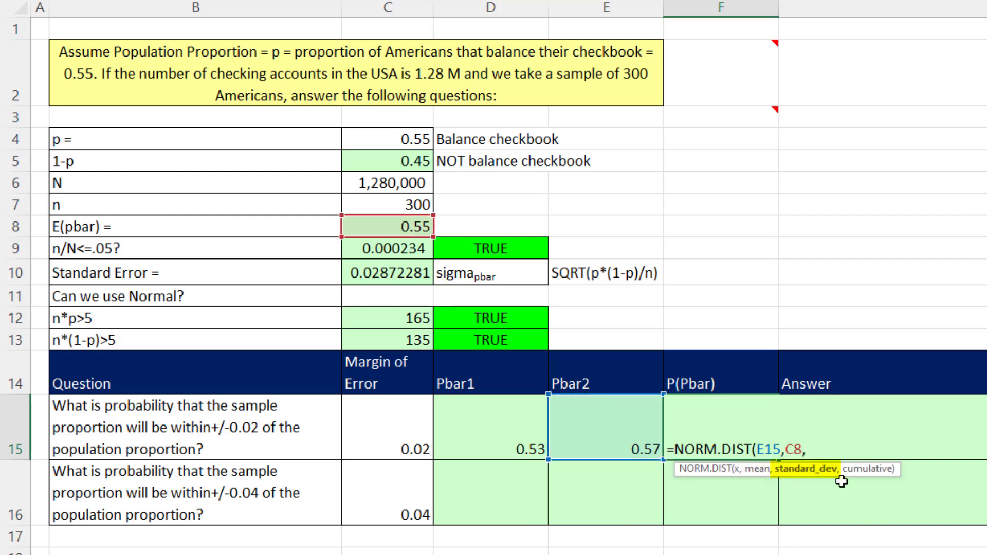
click(379, 272)
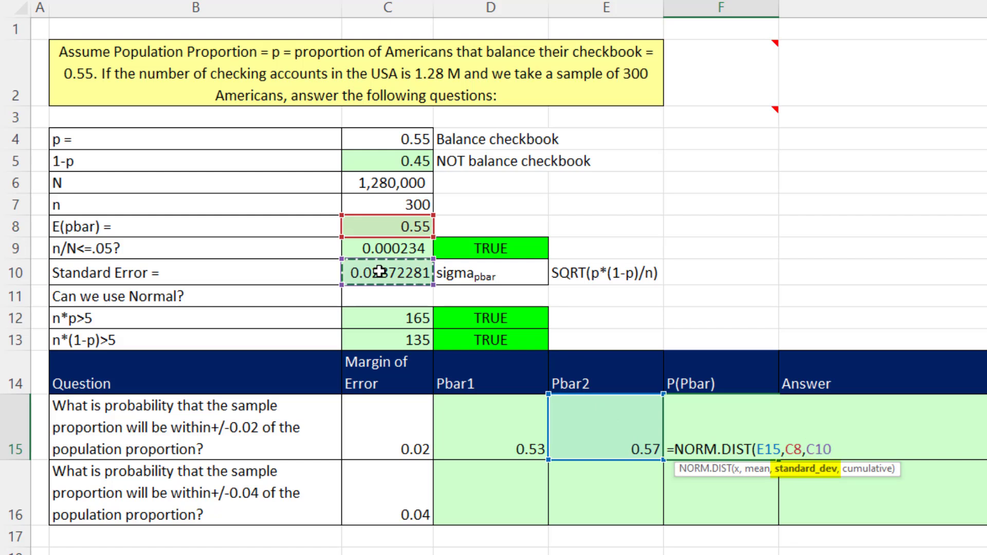
text(,1))
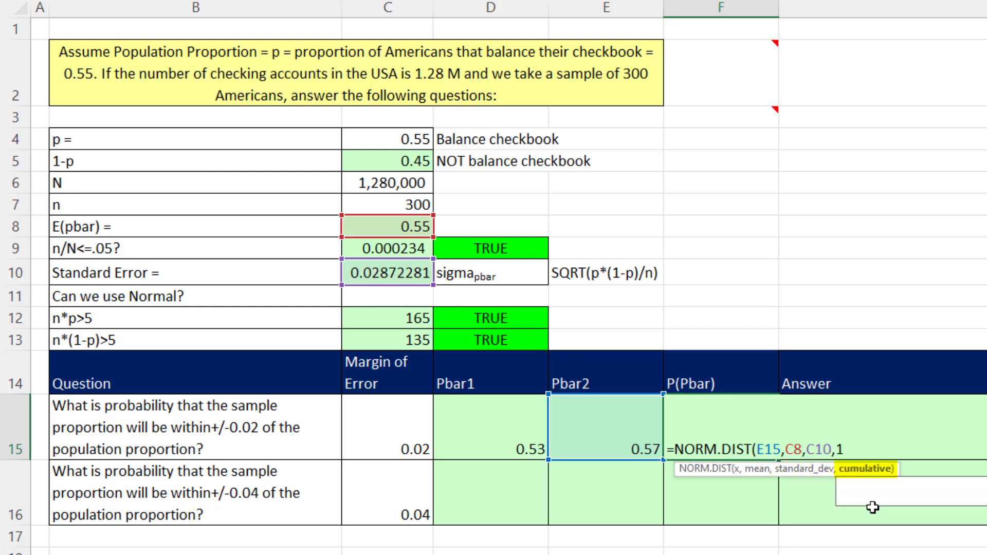
Complete the F15 formula by subtracting the cumulative probability up to Pbar1, NORM.DIST(D15,C8,C10,1).
text(-m)
key(BackSpace)
text(nor)
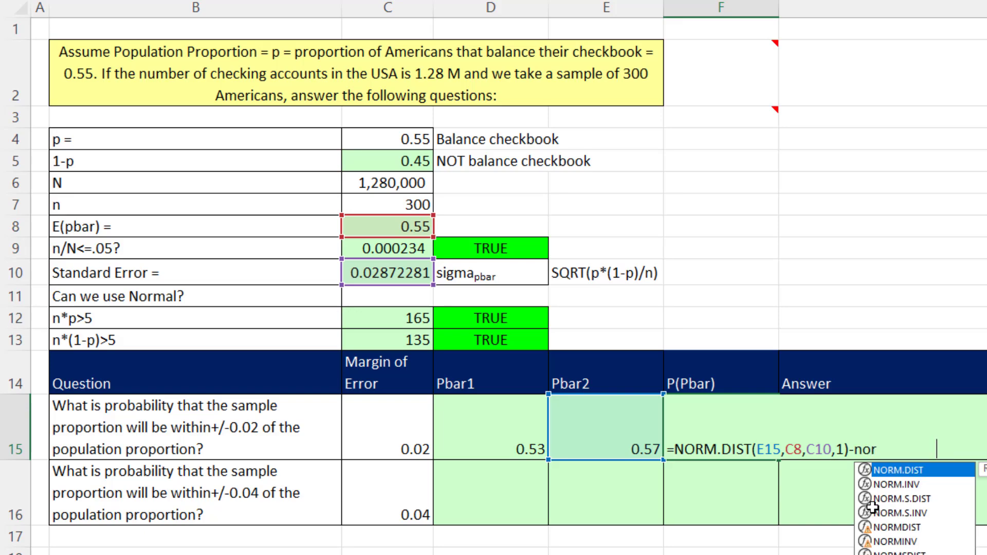
key(Tab)
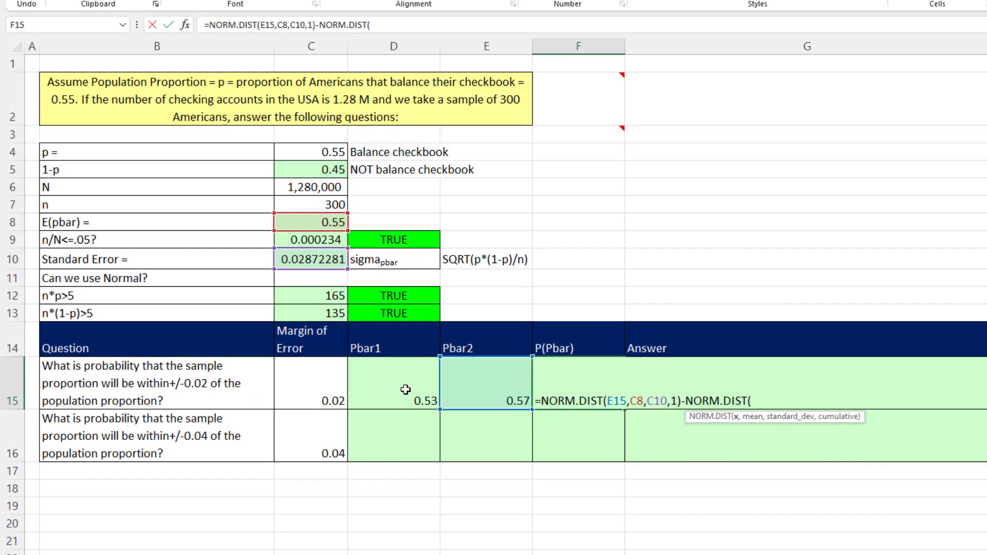
click(405, 389)
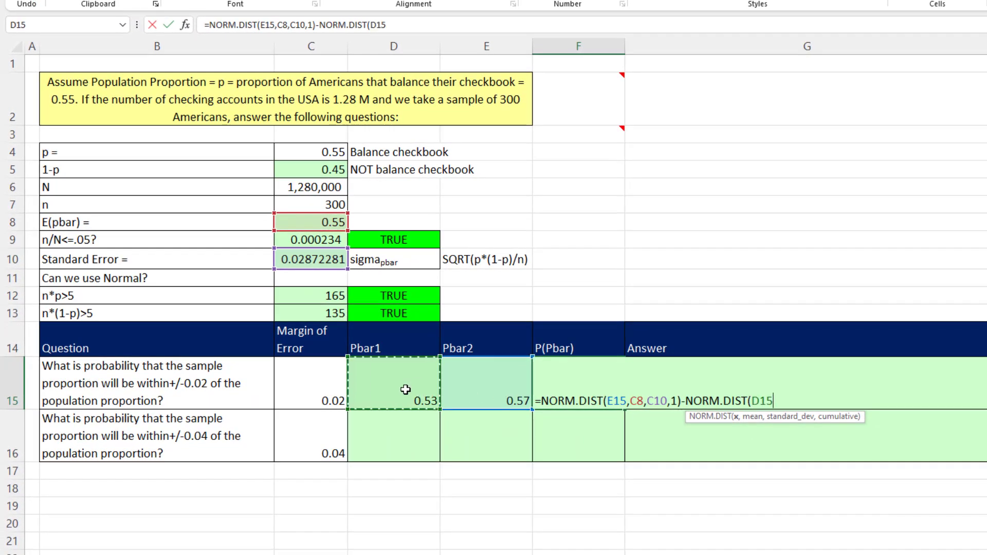
text(,)
click(320, 226)
text(,)
click(323, 258)
text(,1))
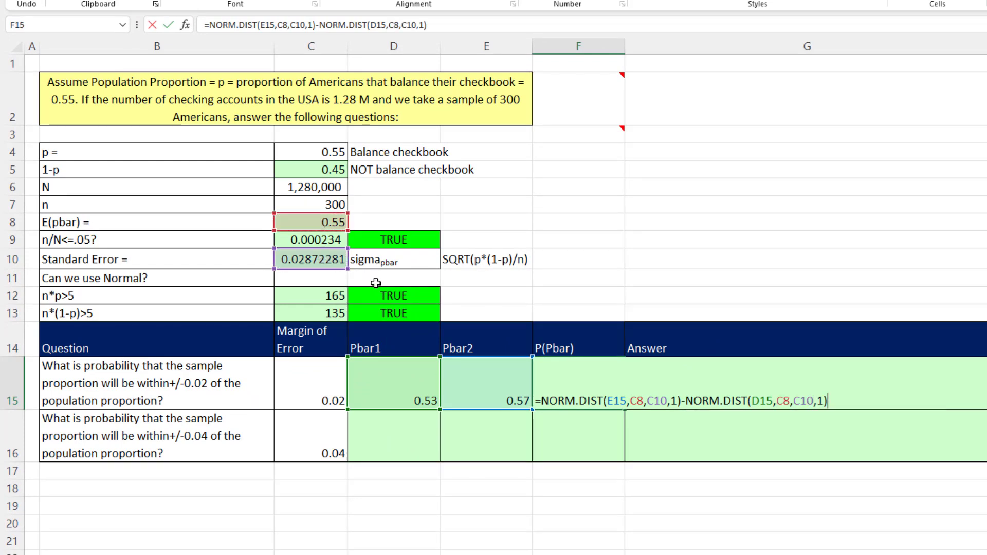
key(Return)
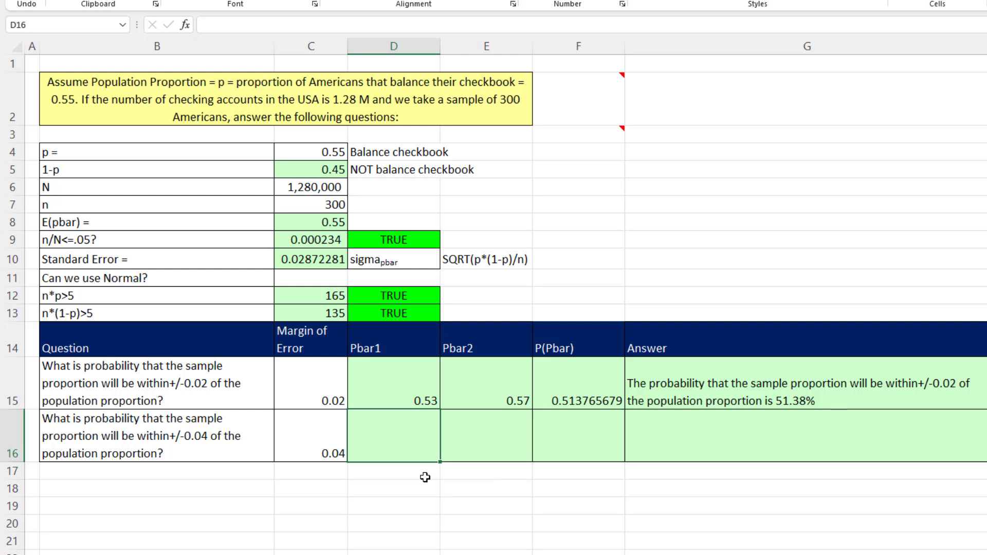
Calculate the lower bound Pbar1 in D16 by subtracting the margin of error in C16 from E(pbar) in C8.
text(=)
click(331, 222)
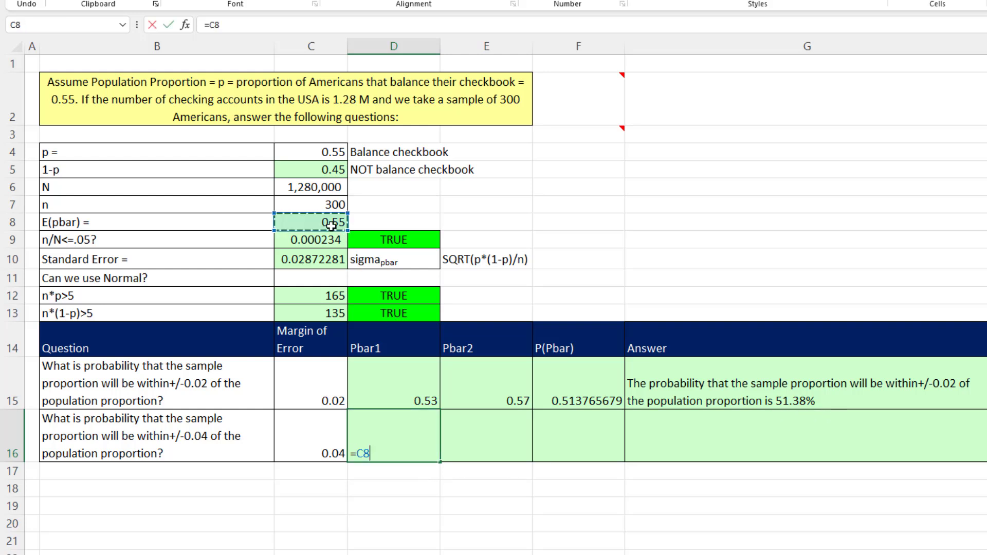
text(-)
click(326, 443)
key(Tab)
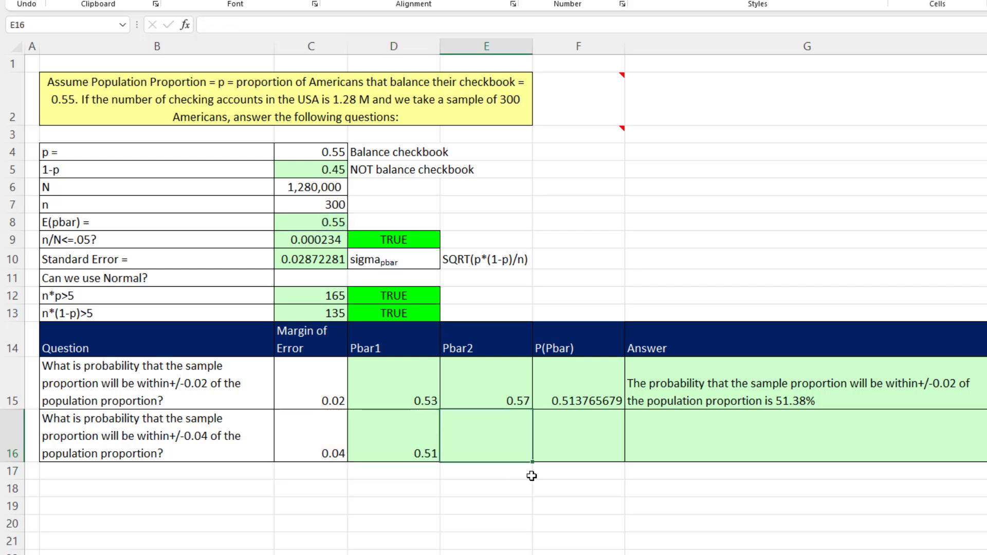
Calculate the upper bound Pbar2 in E16 by adding the margin of error in C16 to E(pbar) in C8.
text(=)
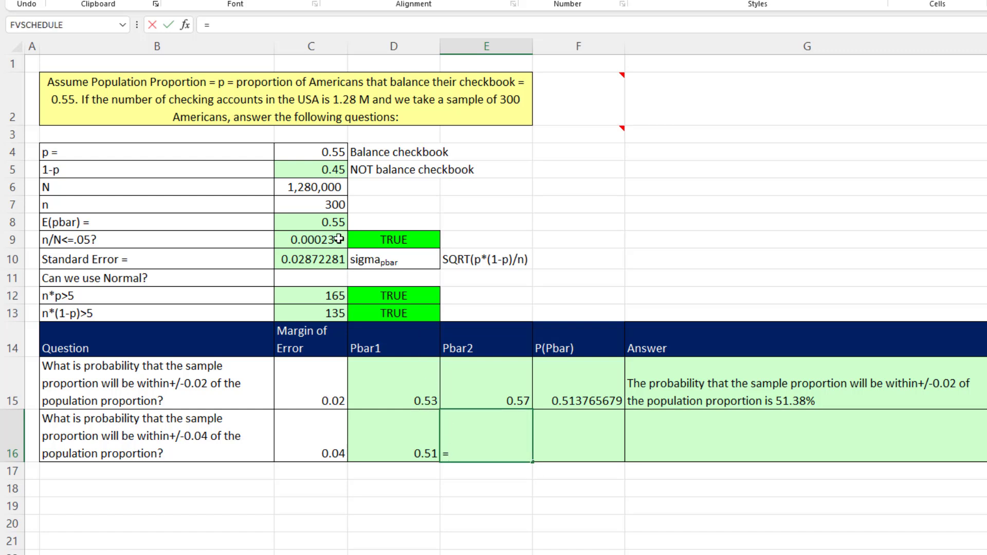
click(324, 224)
text(+)
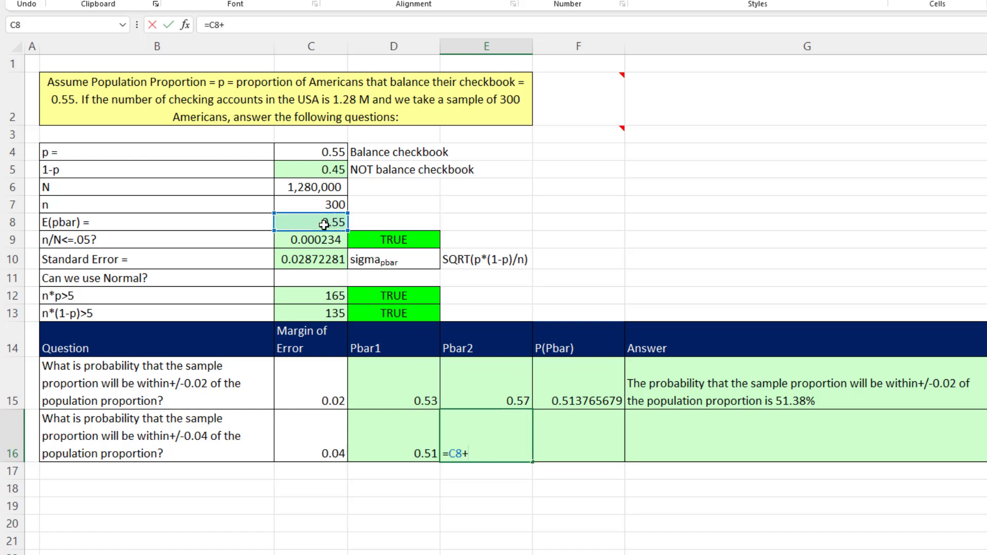
click(318, 455)
key(Tab)
Begin the F16 probability formula with NORM.DIST for the upper bound E16, mean C8, standard error C10 and cumulative 1.
text(=norm)
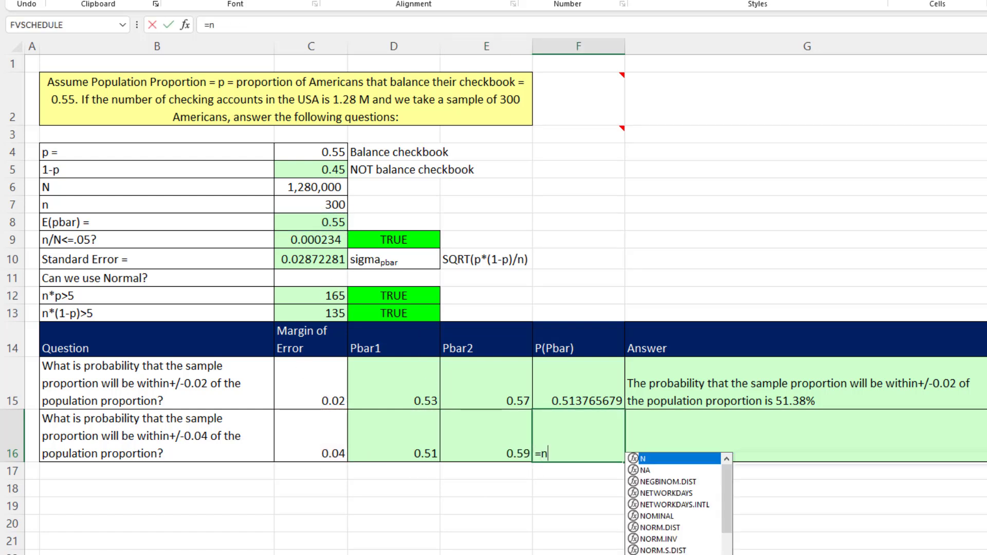
key(Tab)
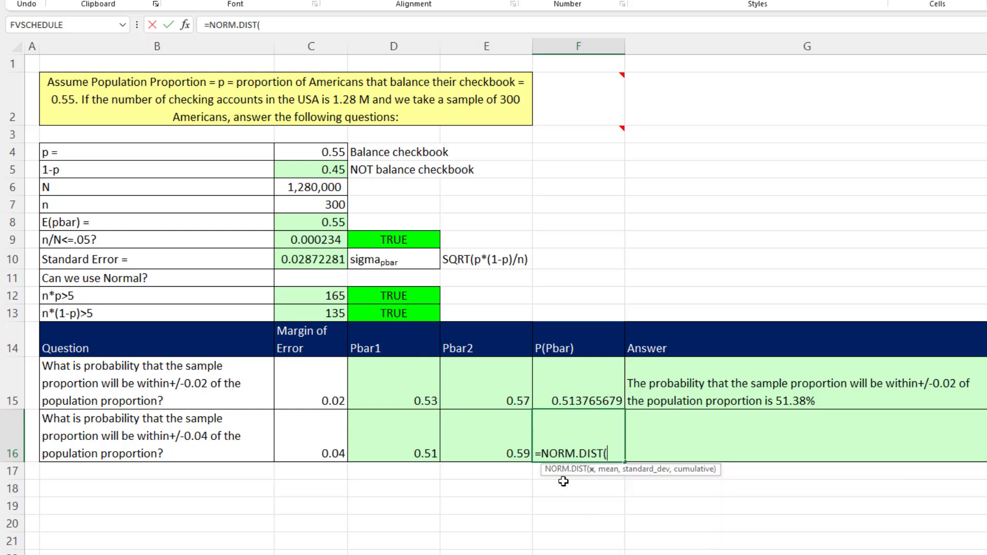
click(506, 434)
text(,)
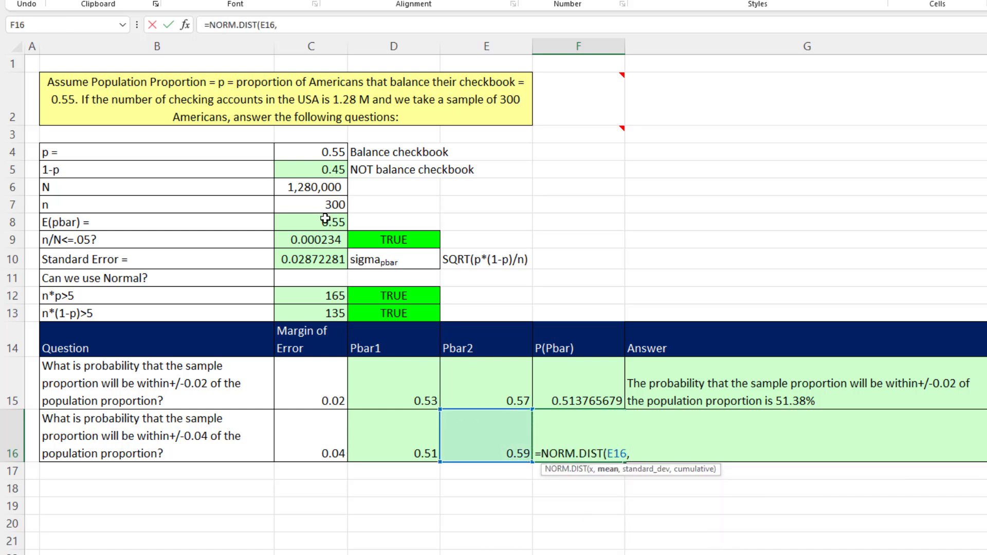
click(325, 220)
text(,)
click(325, 257)
text(,1)
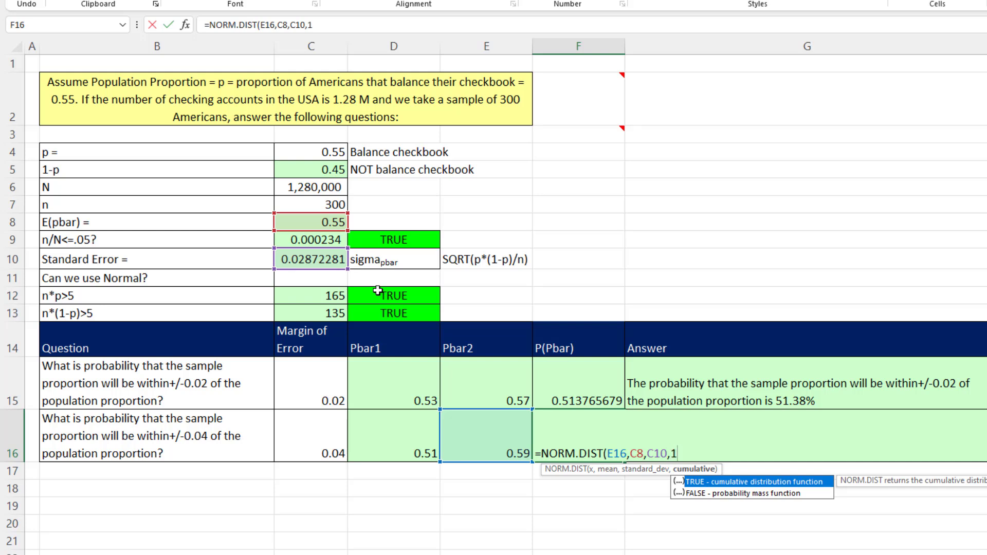
Finish the F16 formula by subtracting NORM.DIST(D16,C8,C10,1) for the lower bound.
text()-norm)
key(Tab)
click(387, 440)
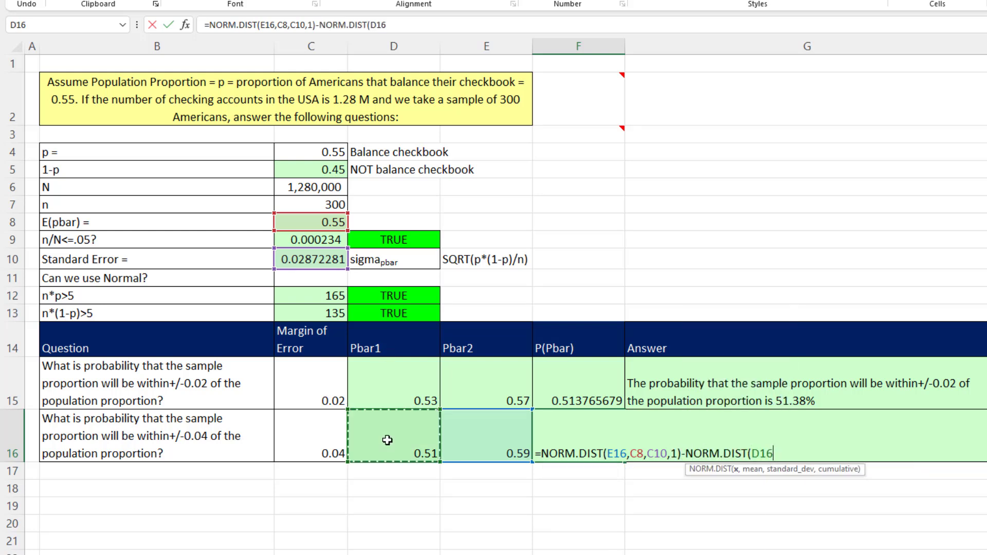
text(,)
click(319, 222)
text(,)
click(319, 259)
text(,1)
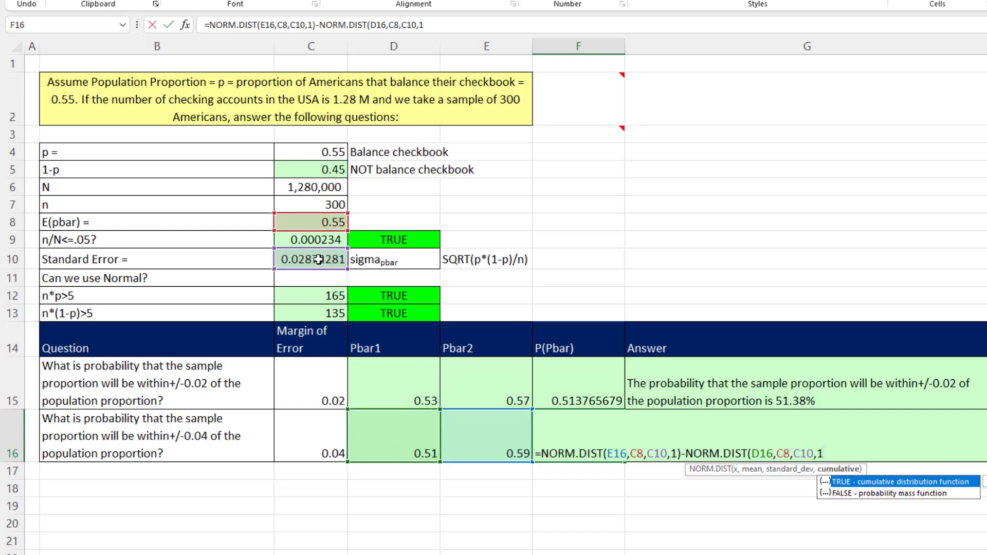
text())
key(Return)
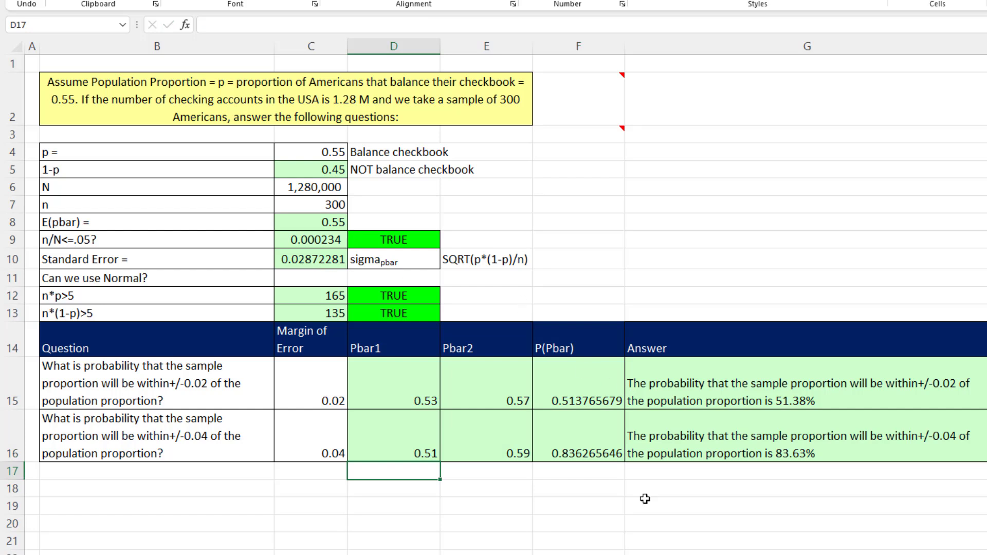
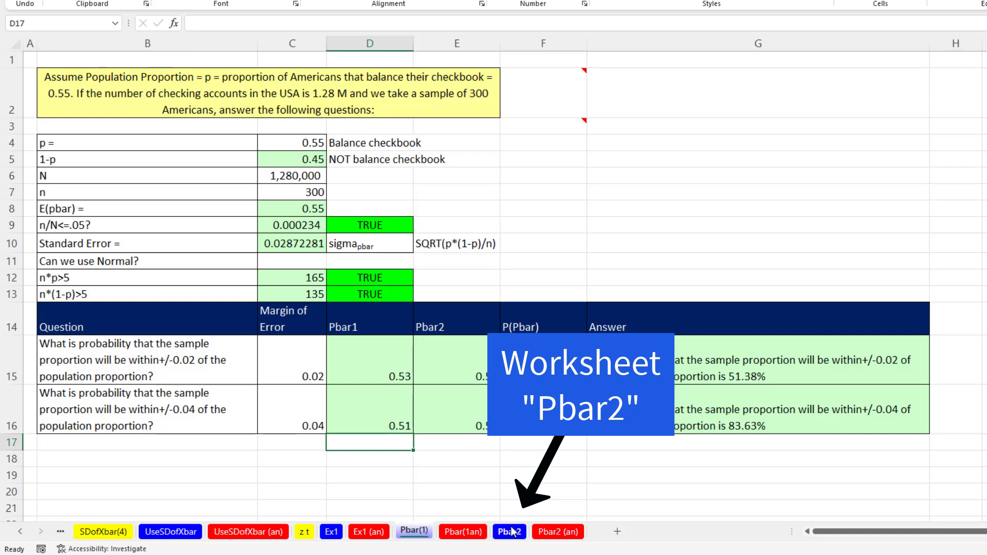
Open the Pbar2 worksheet and review the claims proportion in C2 and the number of standard deviations in C5.
click(509, 531)
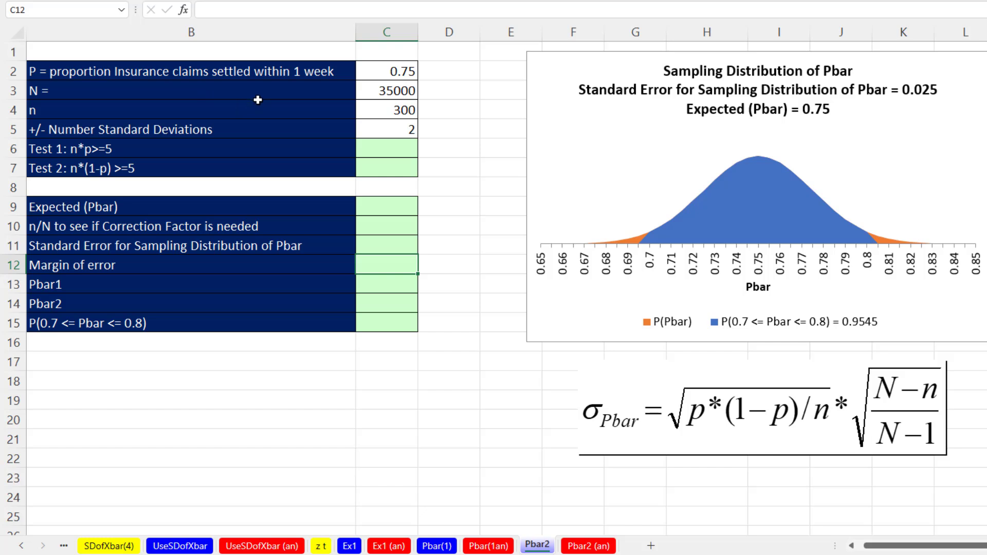
click(380, 76)
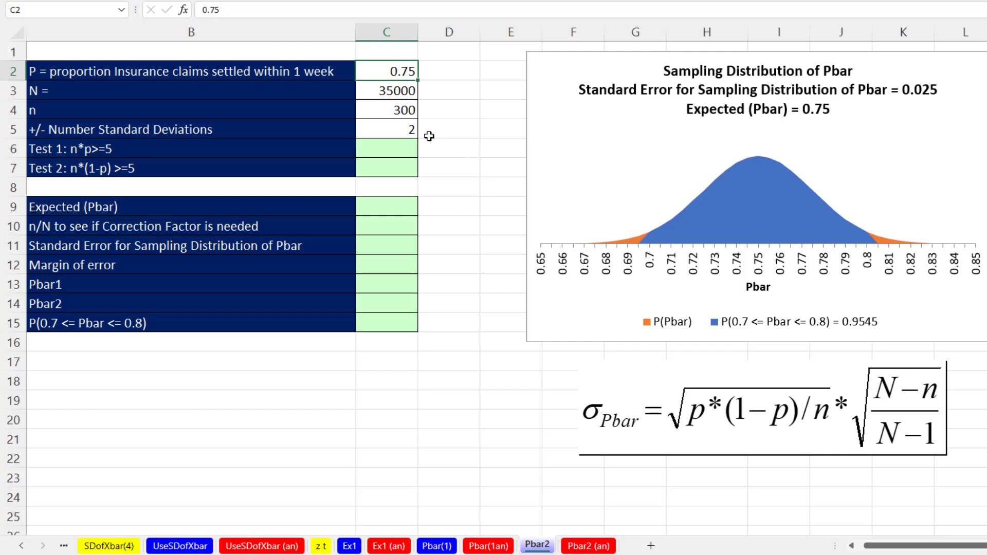
click(375, 131)
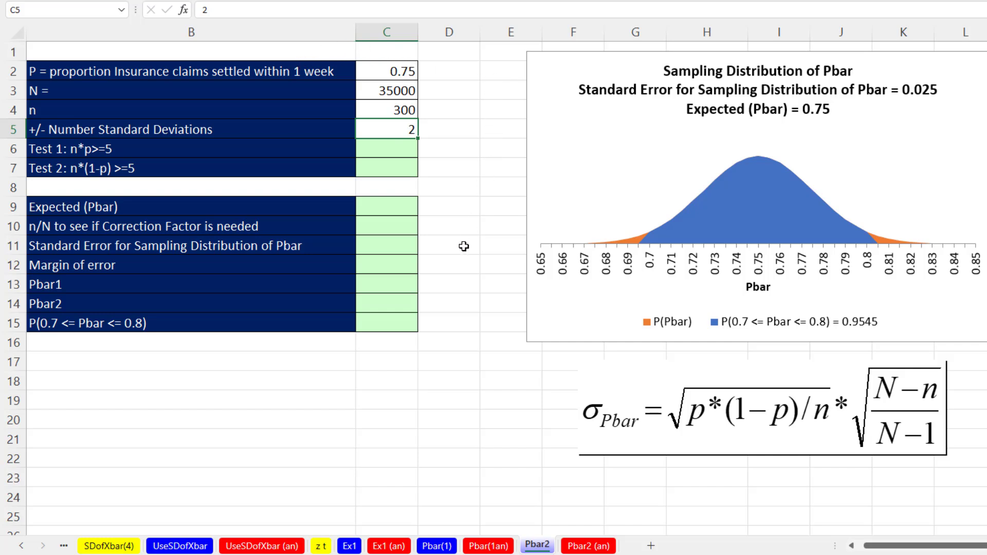
Calculate Test 1, n*p, in C6 by multiplying the sample size in C4 by the proportion in C2.
click(399, 154)
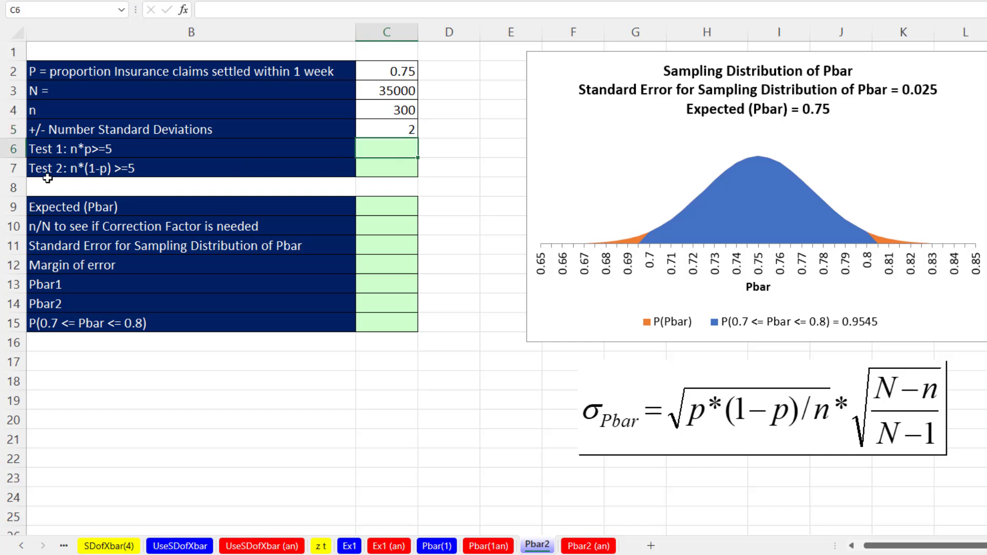
text(=)
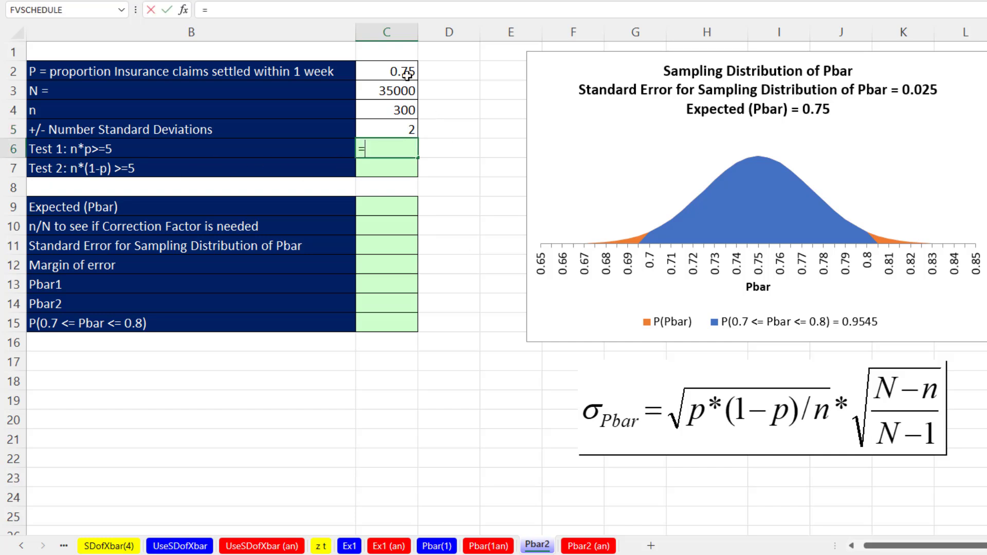
click(409, 110)
text(*)
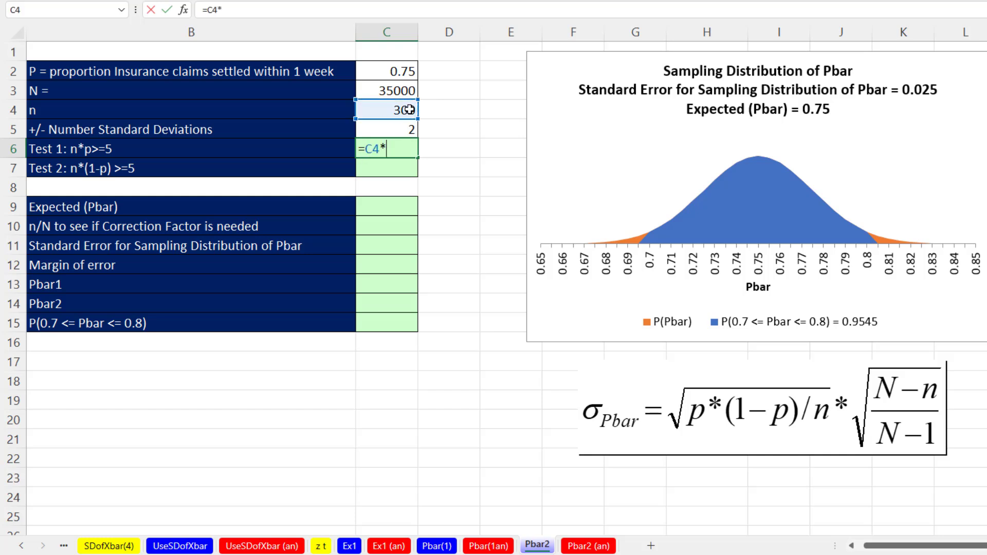
click(409, 67)
key(Return)
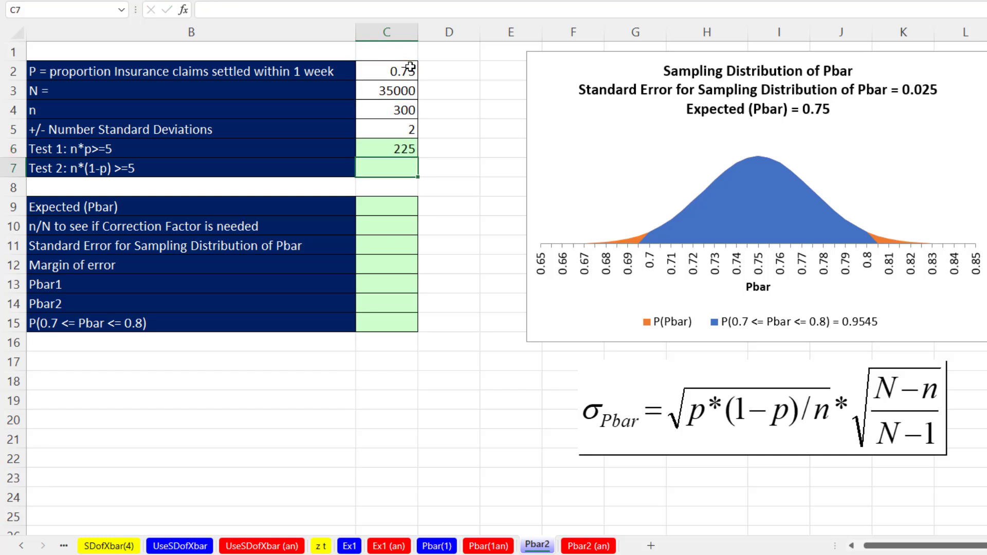
Calculate Test 2, n*(1-p), in C7 with the formula =(1-C2)*C4.
text(=)
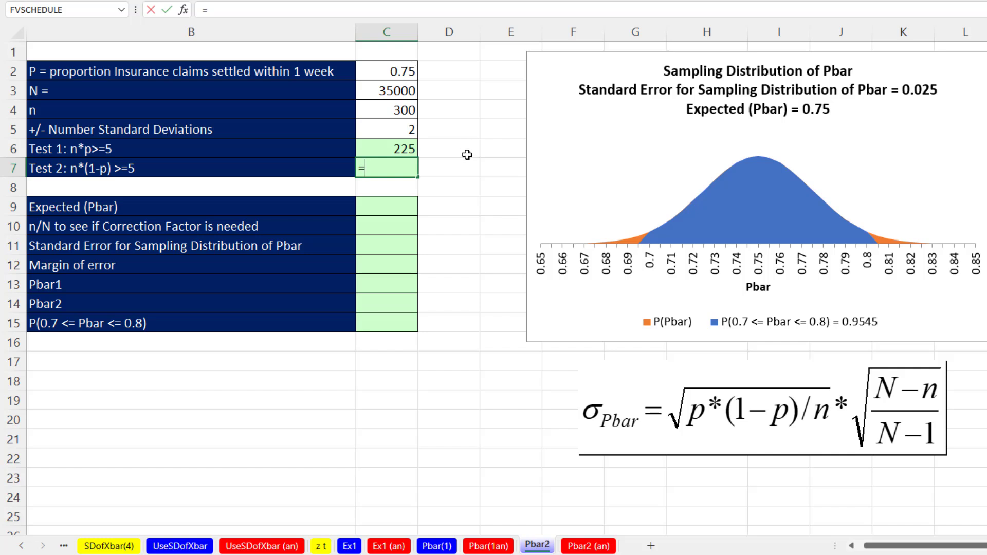
text((1-)
click(399, 73)
text()*)
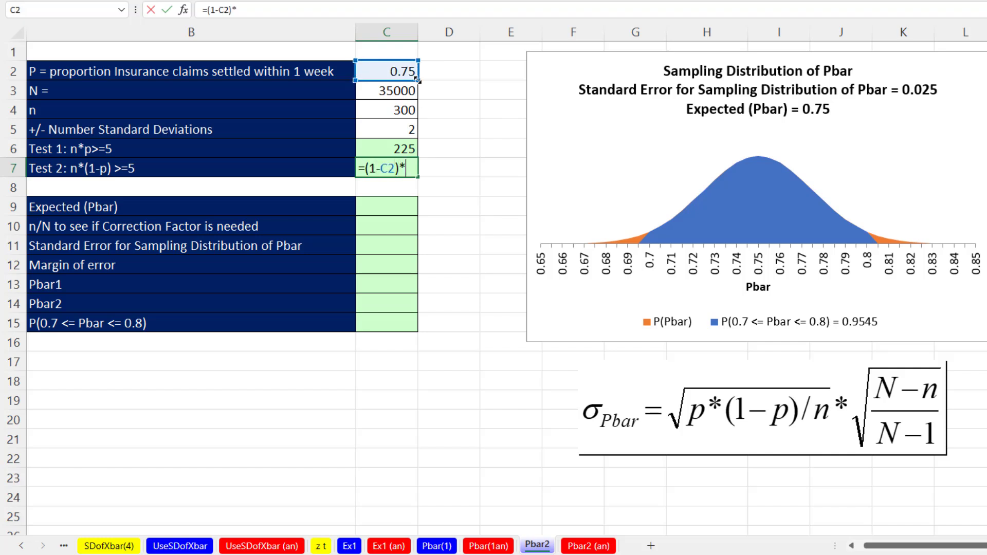
click(386, 116)
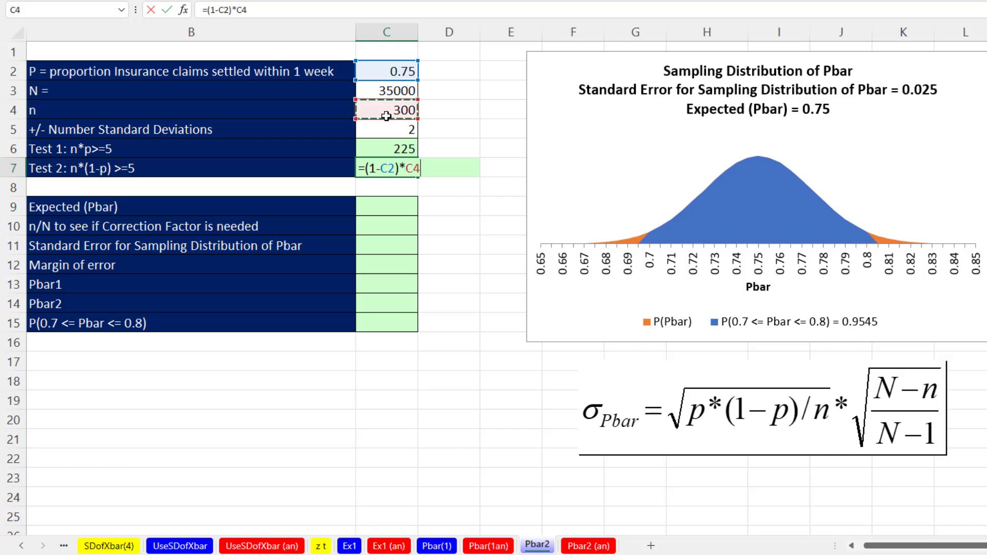
key(Return)
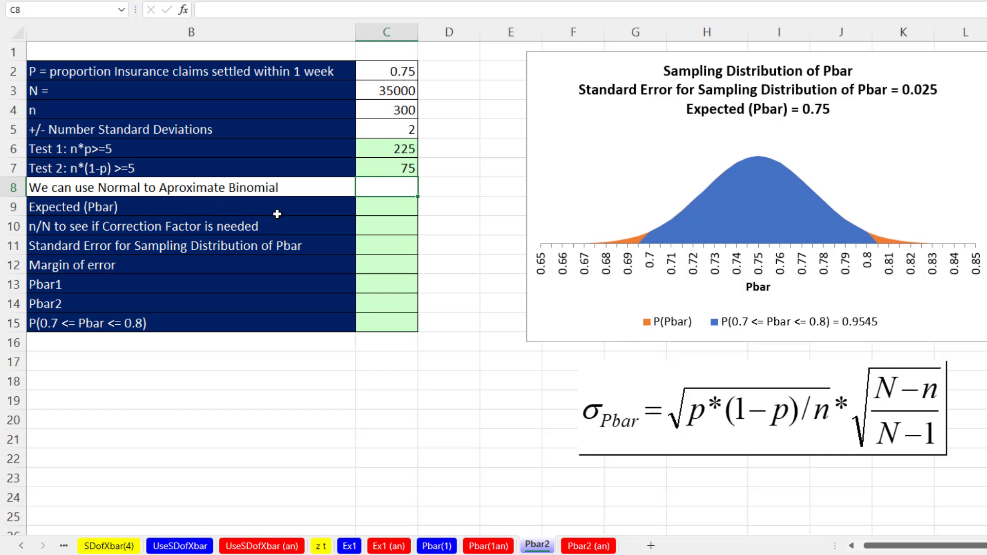
Set the expected Pbar in C9 equal to the population proportion with the formula =C2.
click(378, 208)
text(=)
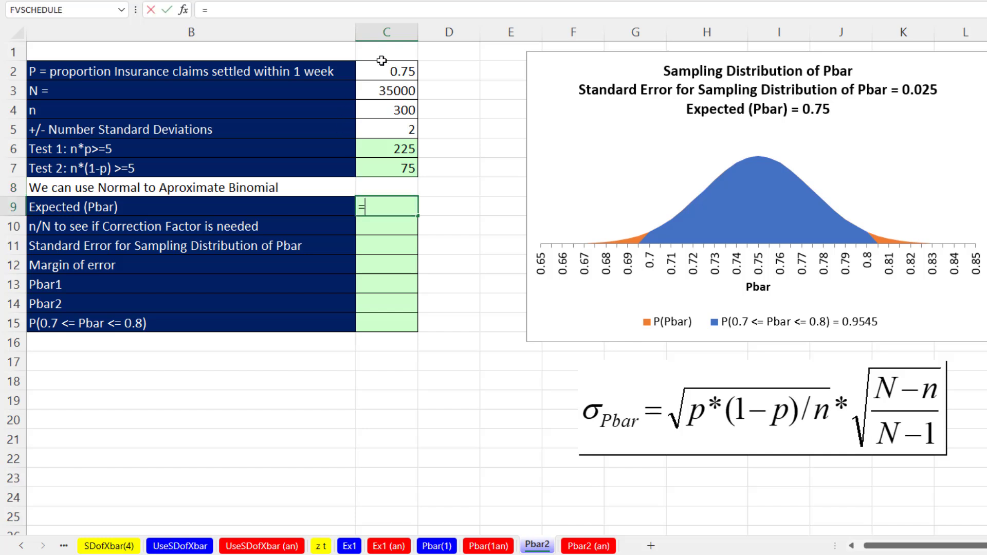
click(383, 71)
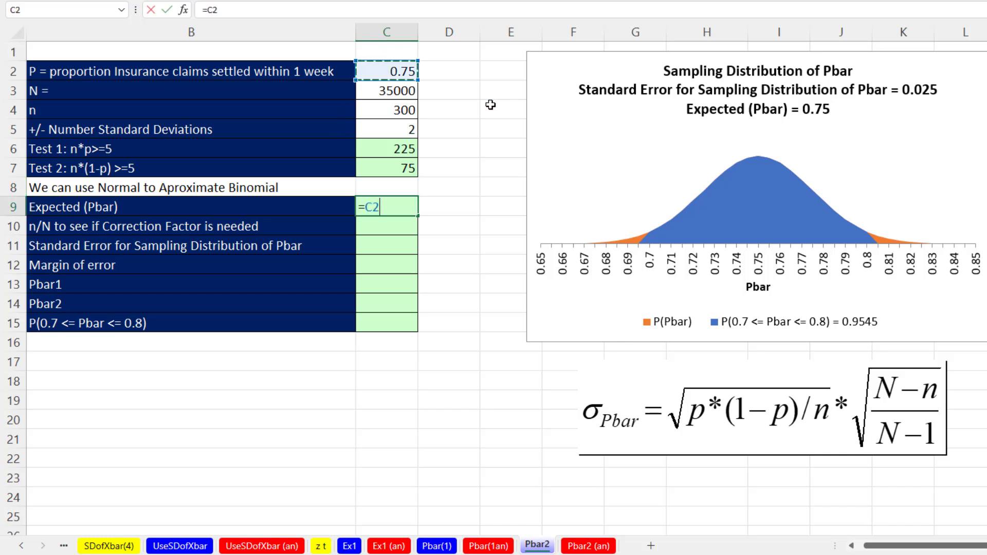
key(Return)
Calculate n/N in C10 with the formula =C4/C3 to check whether the correction factor is needed.
text(=)
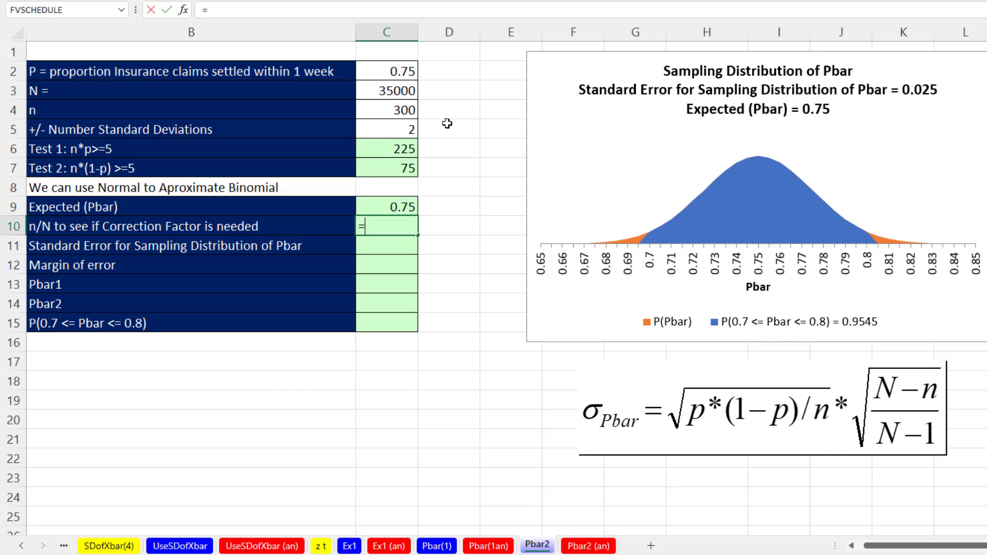
click(402, 112)
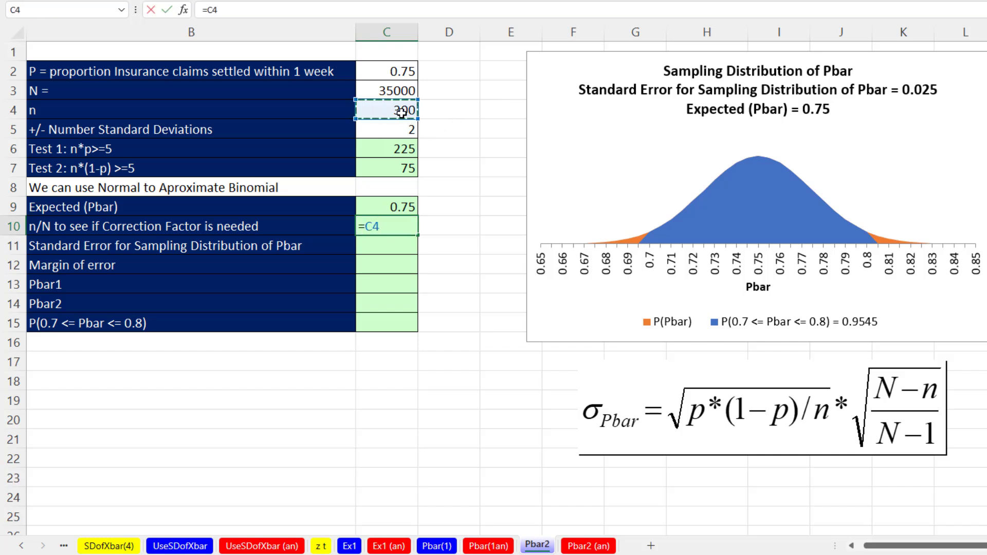
text(/)
click(390, 92)
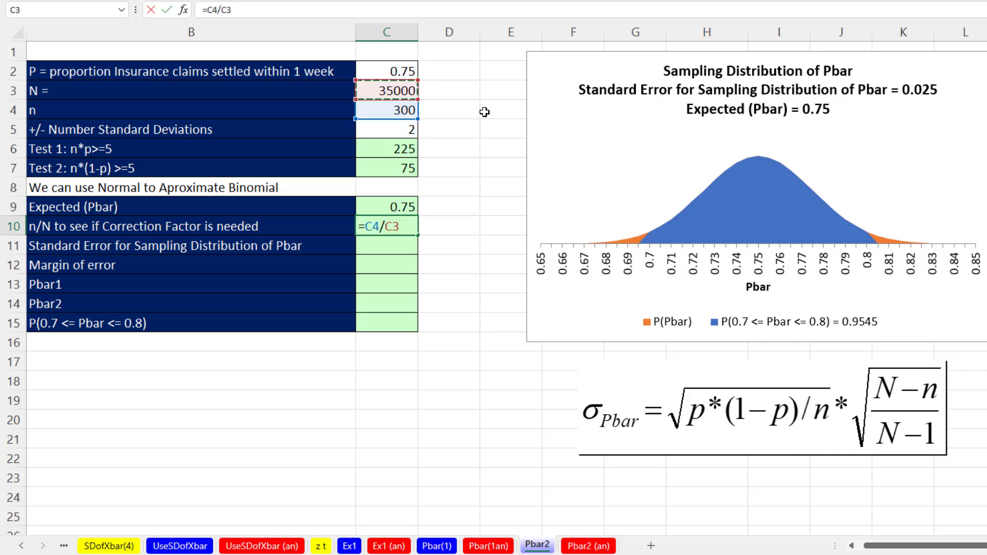
key(Return)
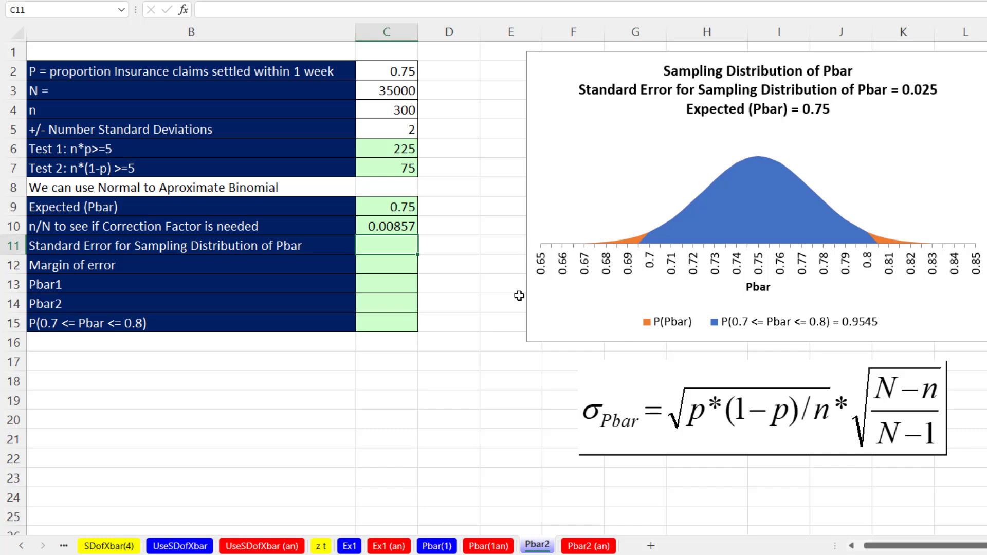
Calculate the standard error of Pbar in C11 with the formula =SQRT(C2*(1-C2)/C4).
text(=sqrt)
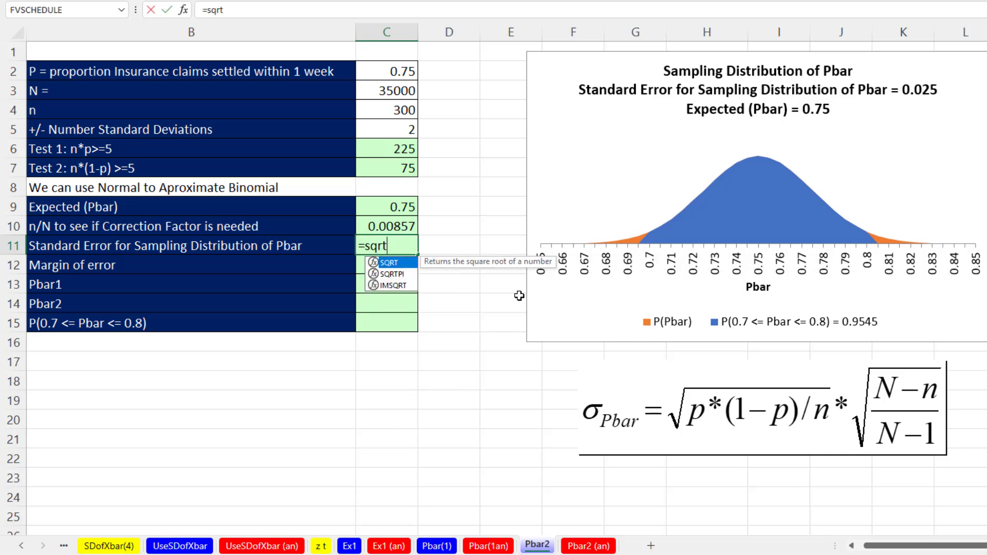
key(Tab)
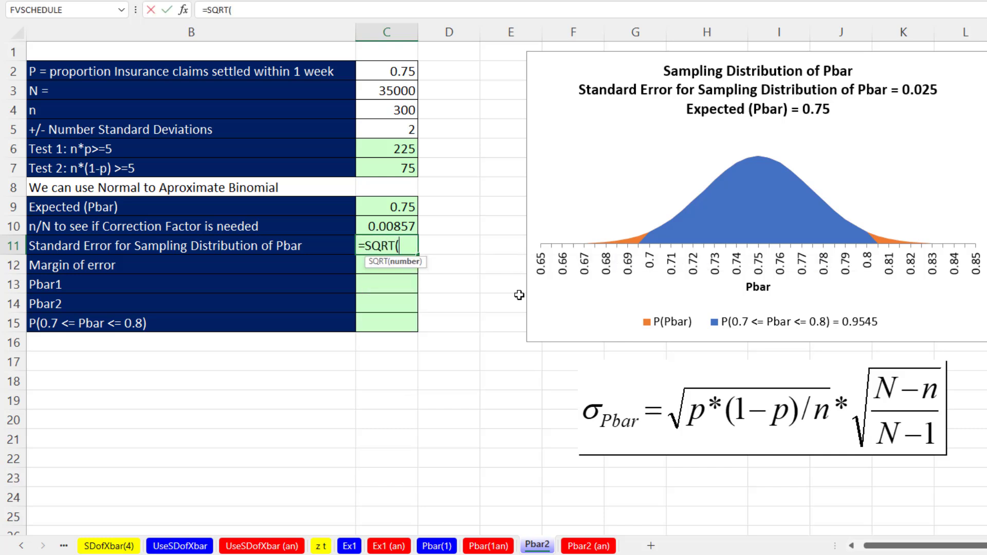
click(408, 75)
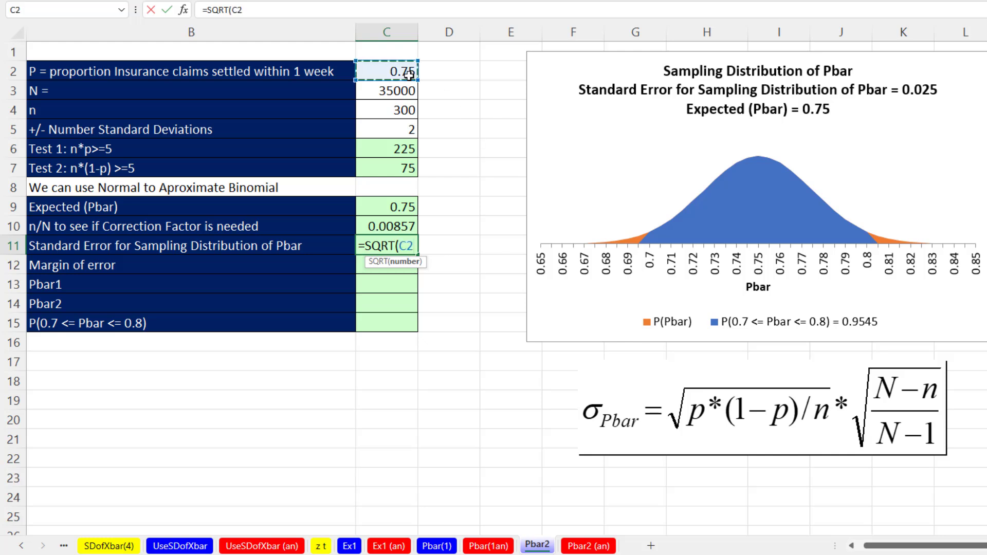
text(*(1-)
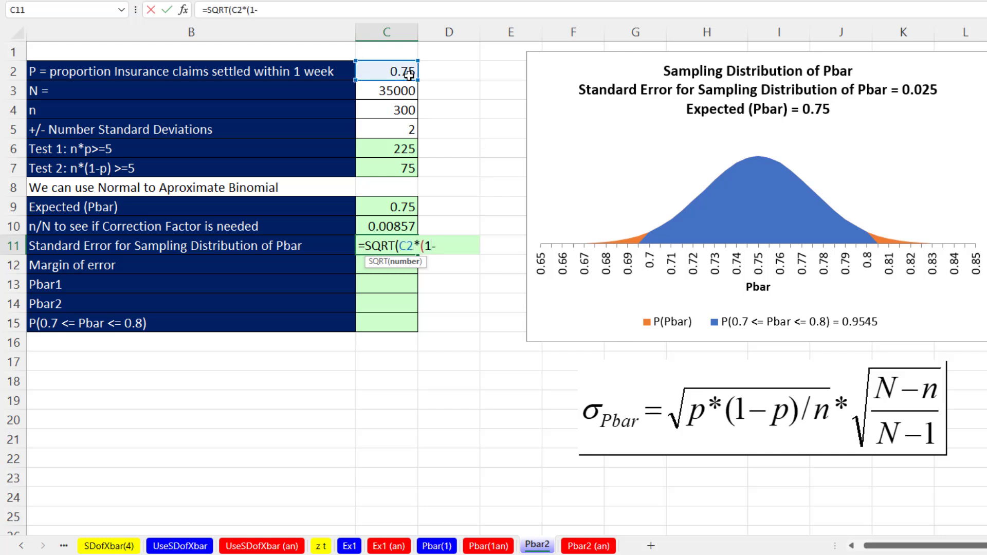
click(410, 73)
text())
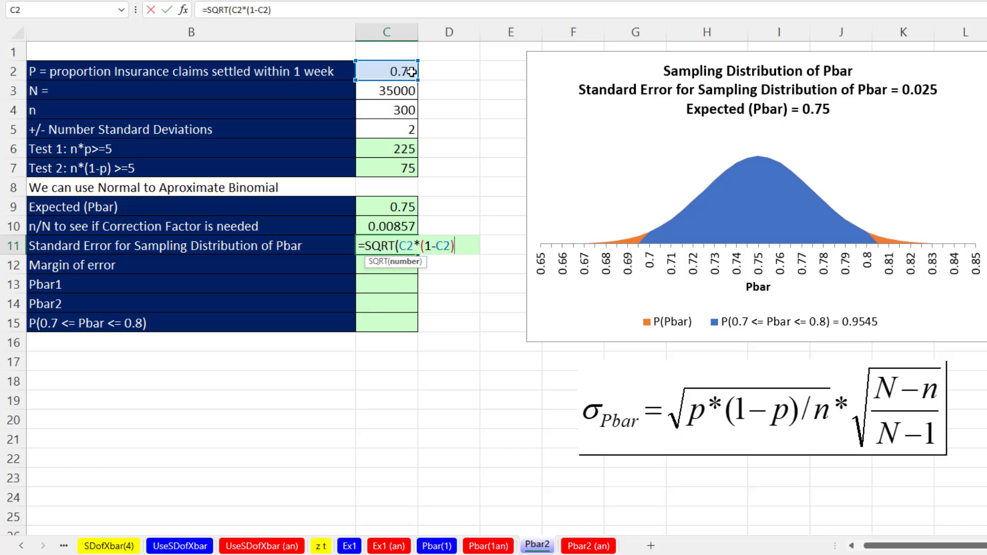
text(/)
click(398, 114)
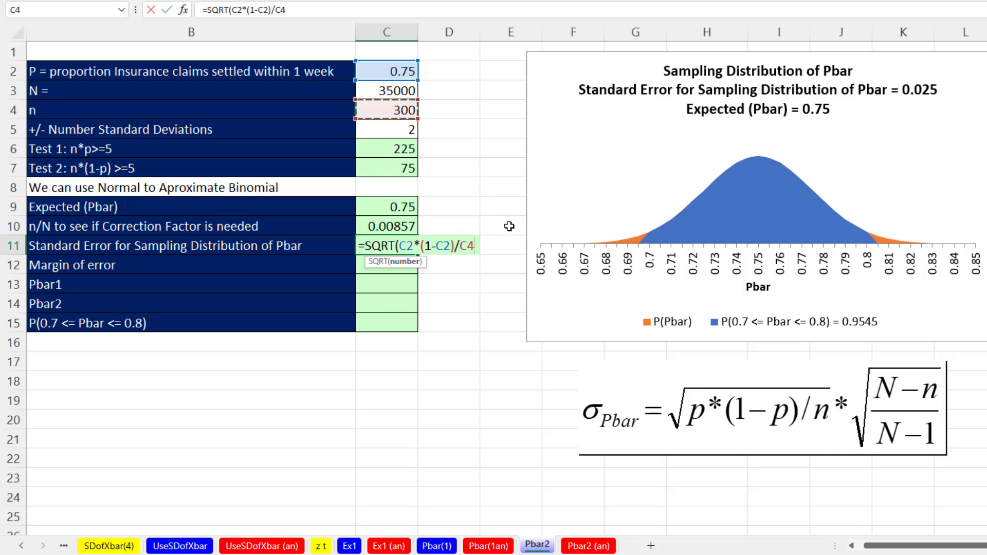
text())
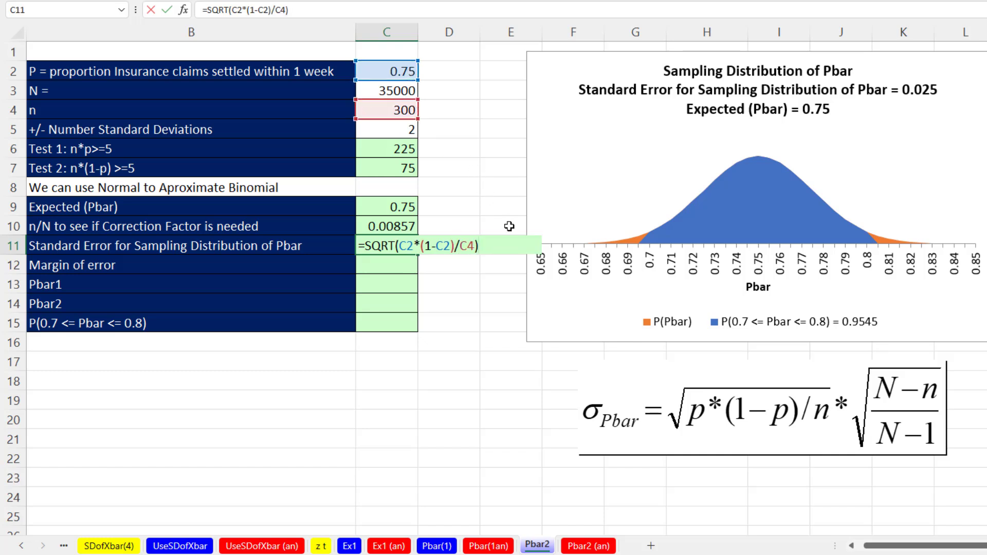
key(Return)
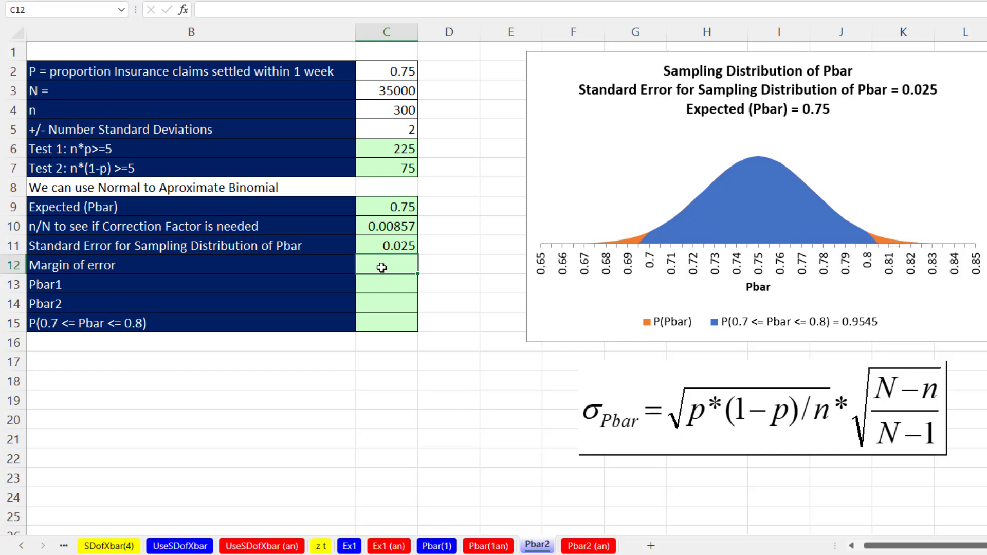
Calculate the margin of error in C12 by multiplying the standard error in C11 by the number of standard deviations in C5.
text(=)
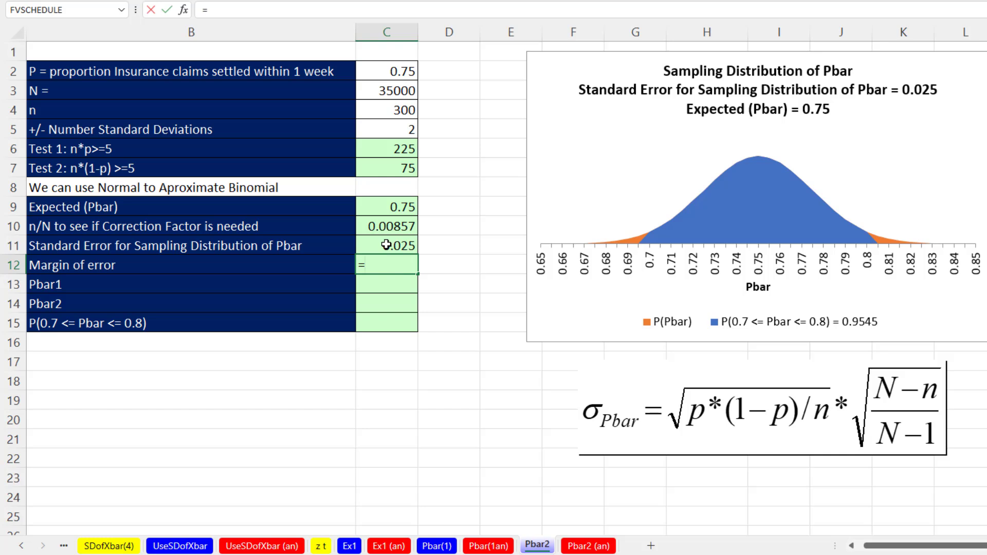
click(387, 245)
text(*)
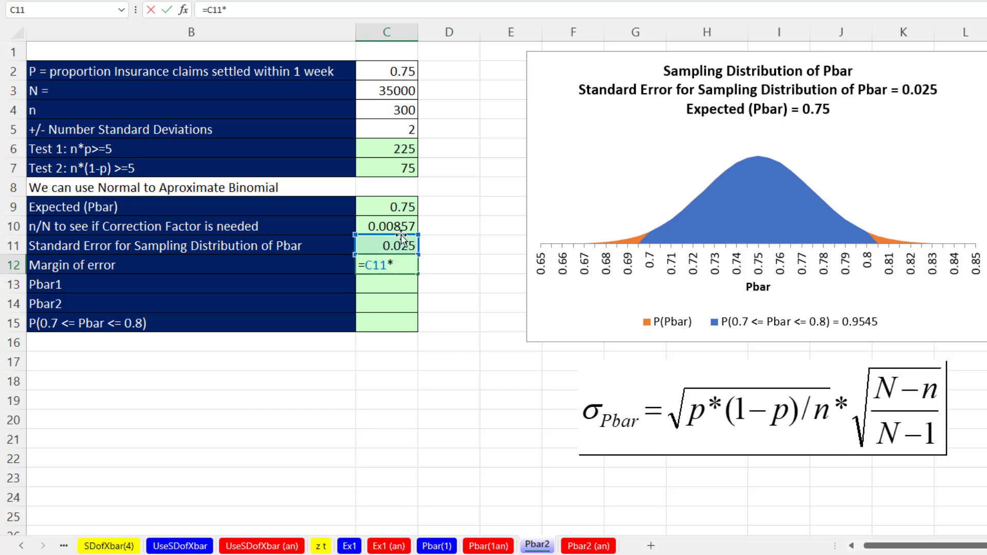
click(407, 133)
key(Return)
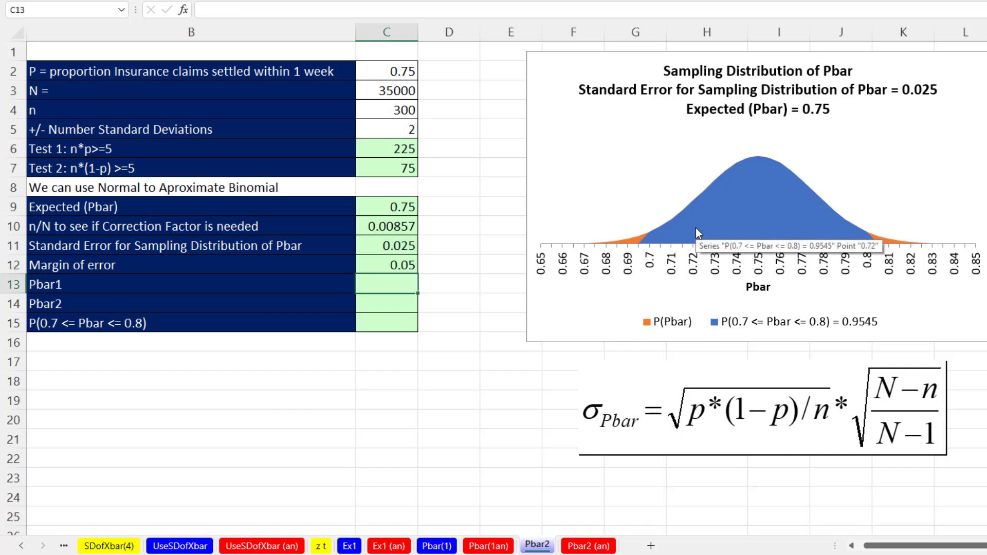
Calculate the lower limit Pbar1 in C13 by subtracting the margin of error in C12 from the proportion in C2.
text(=)
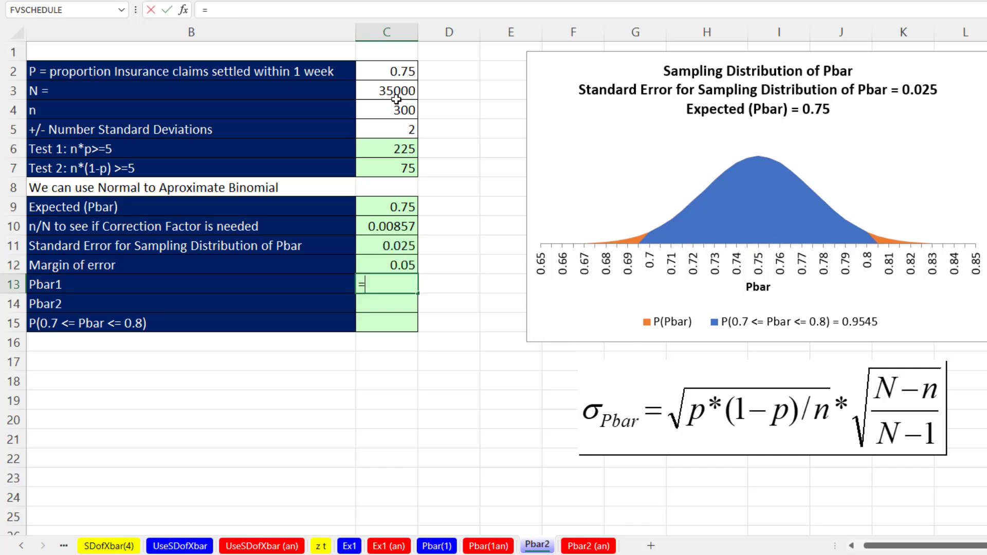
click(396, 71)
text(-)
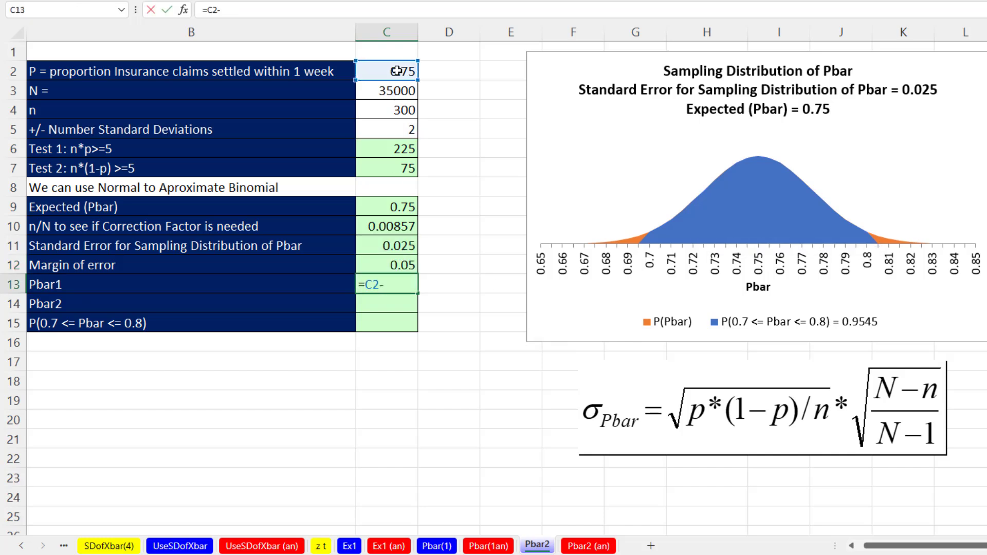
click(406, 262)
key(Return)
Calculate the upper limit Pbar2 in C14 by adding the margin of error in C12 to the proportion in C2.
text(=)
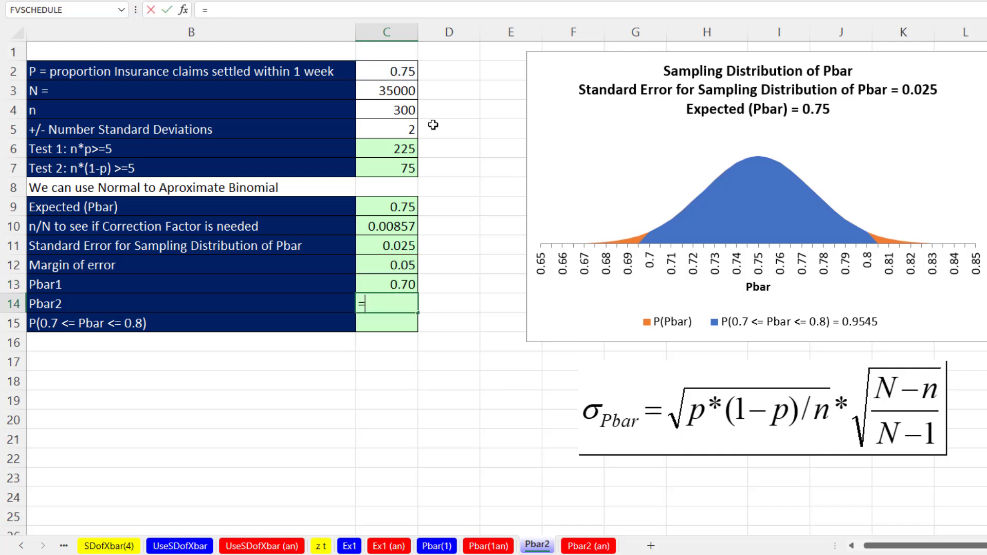
click(395, 72)
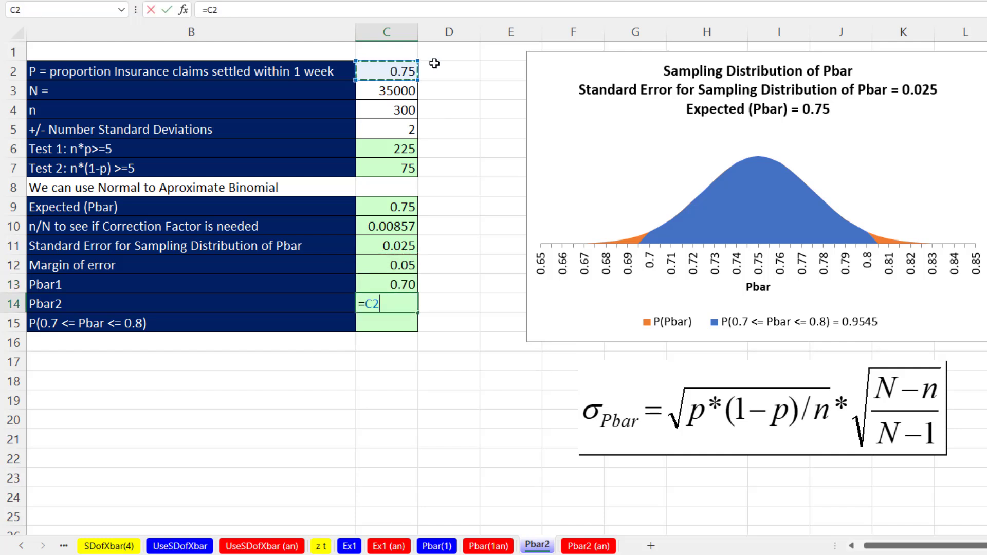
text(+)
click(407, 264)
key(Return)
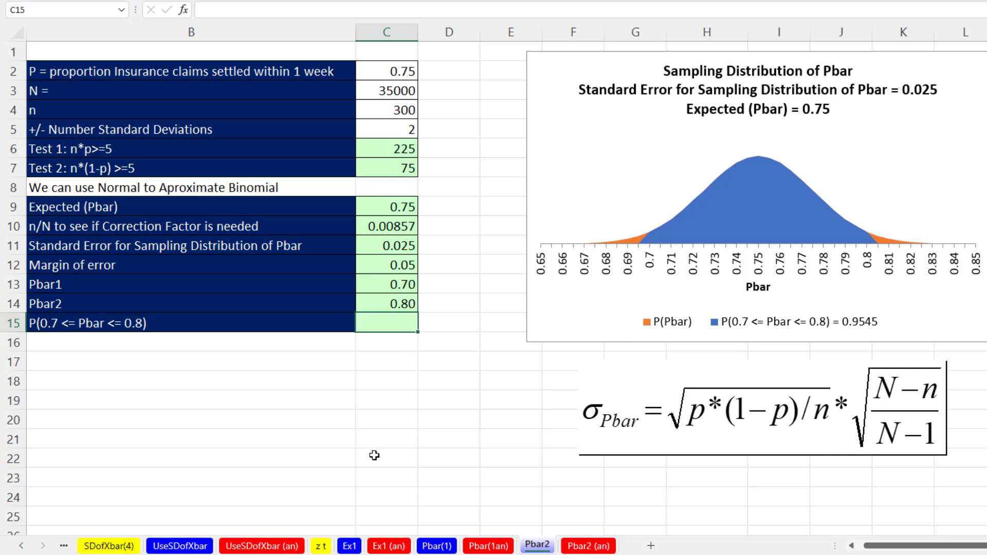
Start the probability formula in C15 with NORM.DIST for the upper limit, using C14 as x, C9 as mean and C11 as standard deviation.
text(=NORM.DIST()
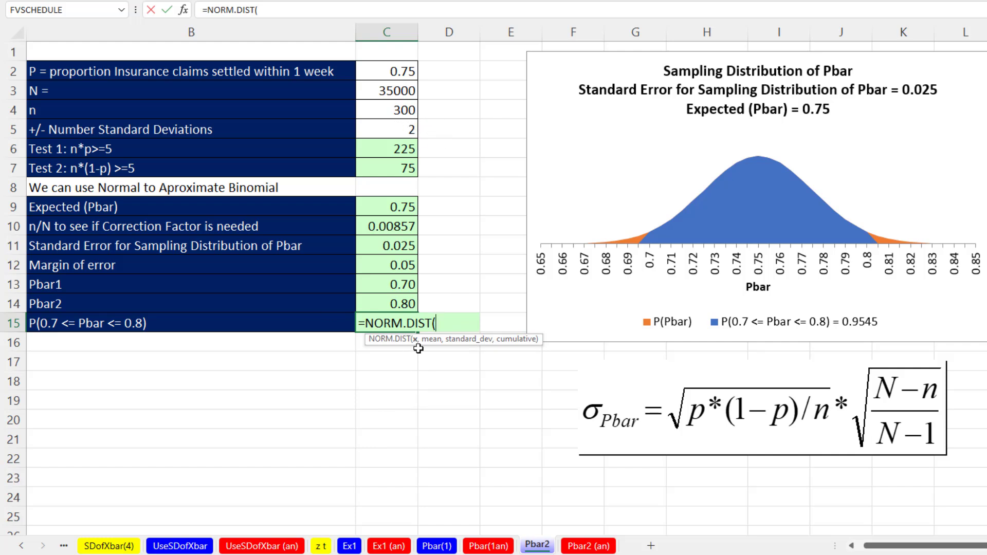
click(402, 304)
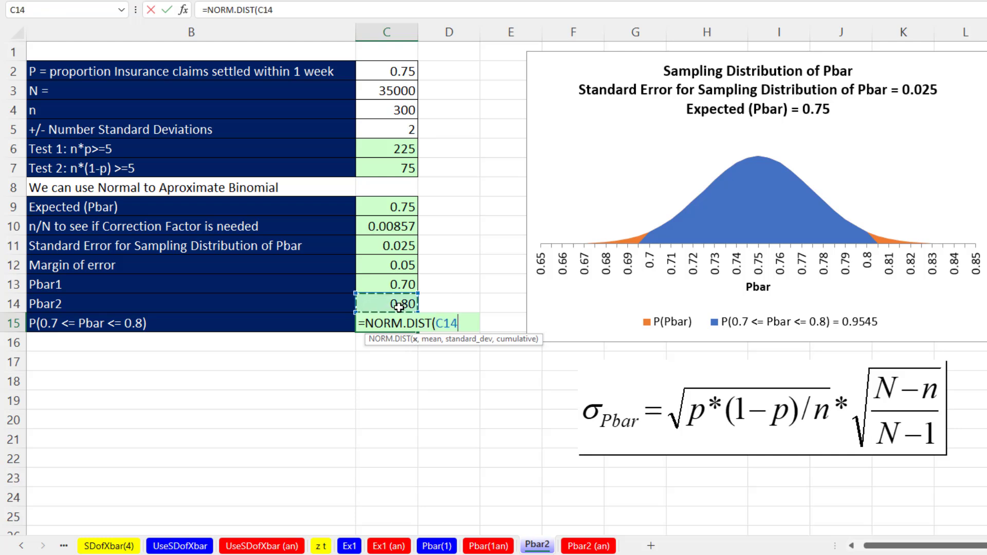
text(,)
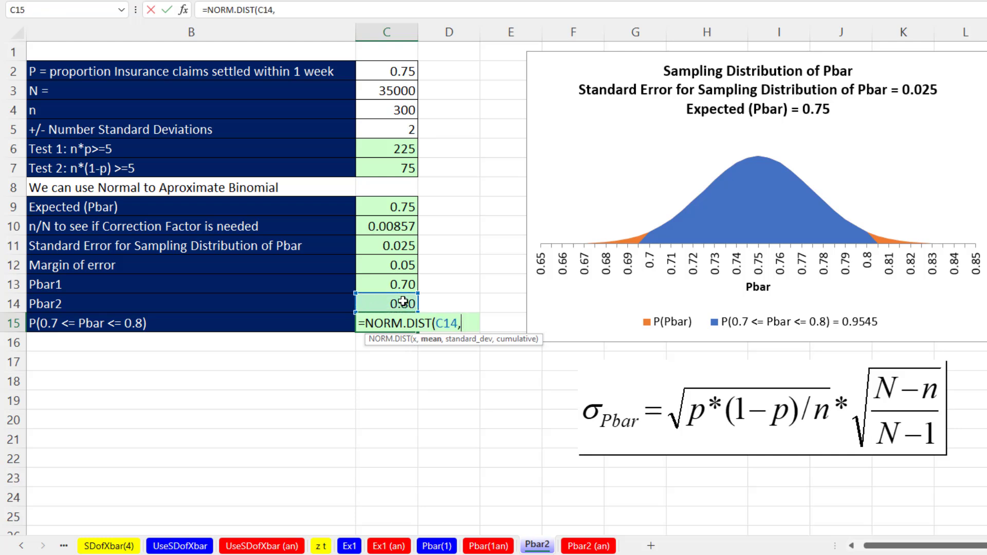
click(401, 207)
text(,)
click(401, 245)
text(,)
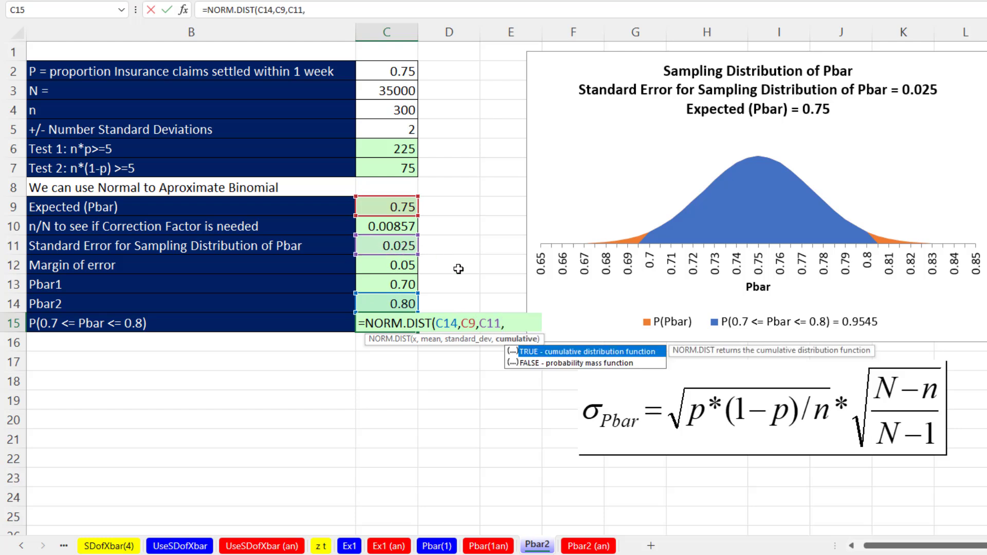
Make the C15 upper-limit term cumulative with 1 and subtract NORM.DIST(C13,C9,C11,1) for the lower limit.
text(1)-no)
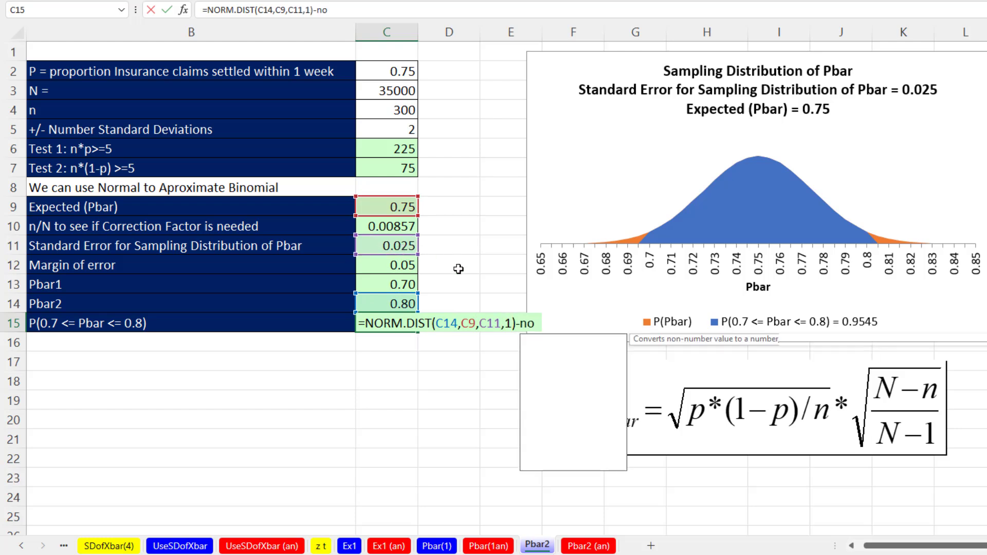
text(rm)
key(Tab)
click(402, 284)
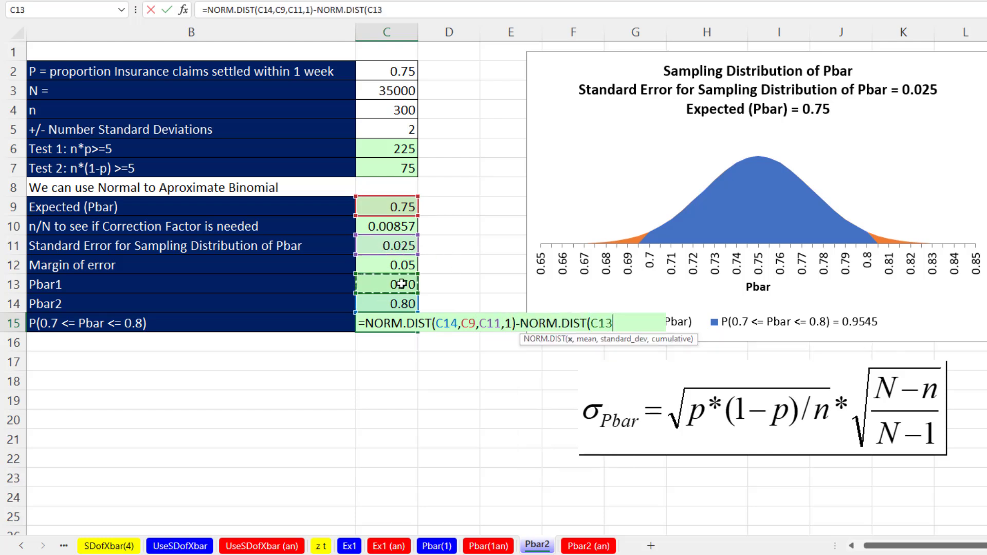
text(,)
click(409, 209)
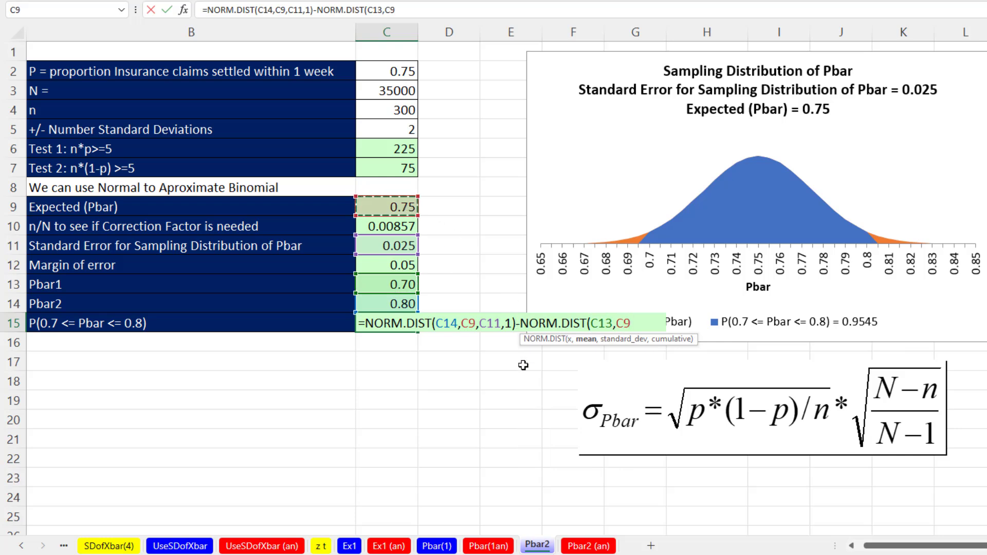
text(,)
click(397, 248)
text(,1))
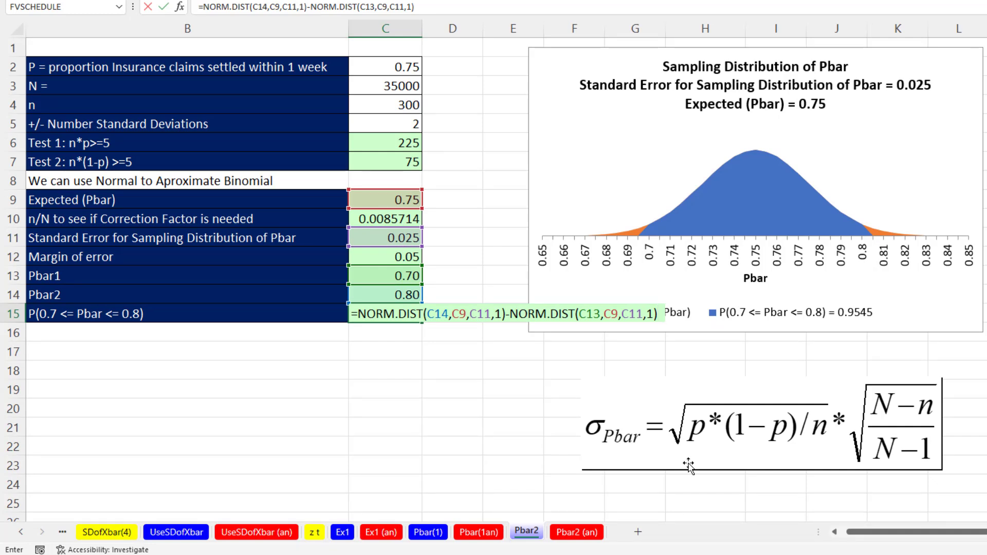
key(Return)
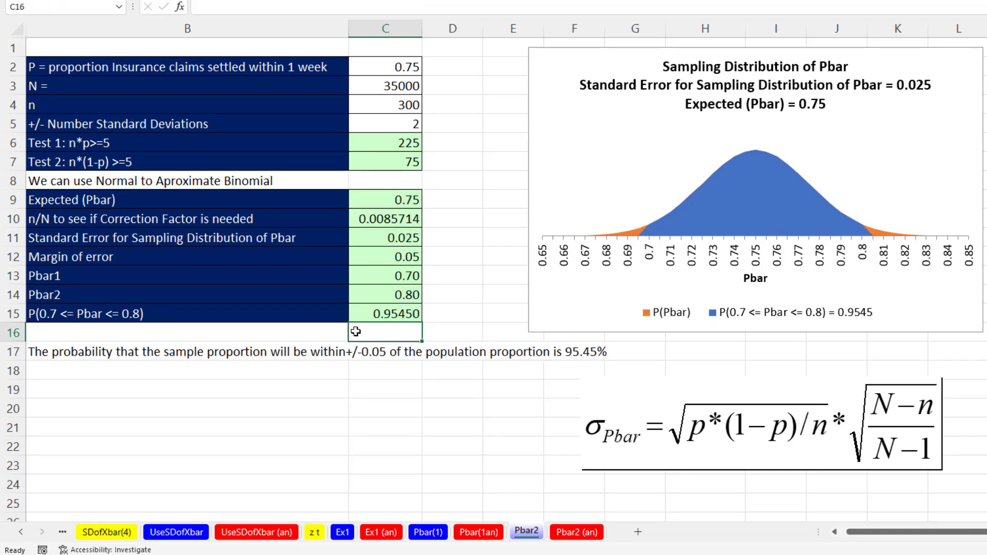